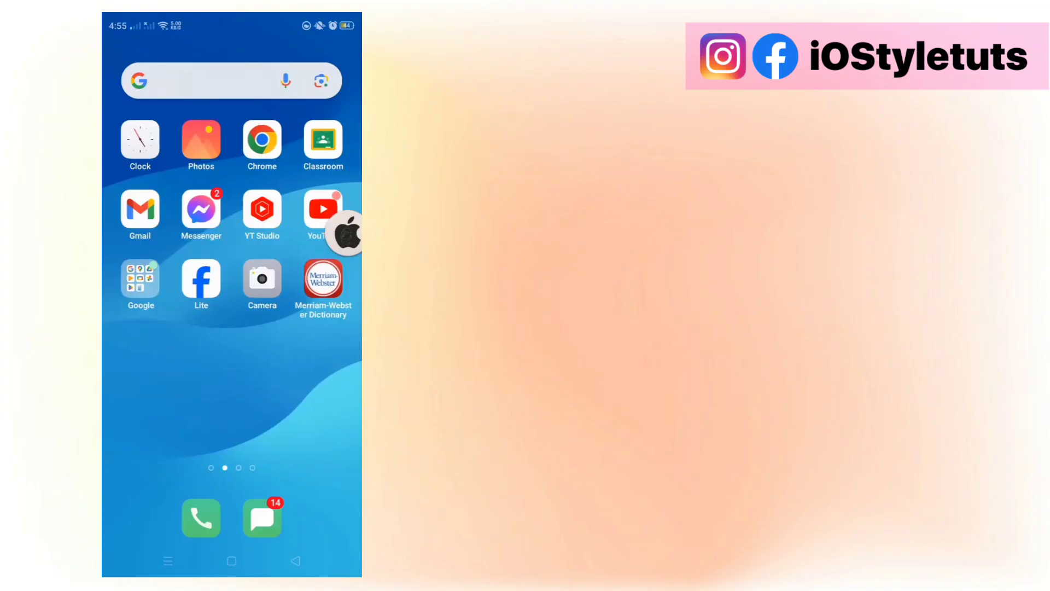
Step: Open the copied Ytsubme.io unlock link in Chrome
left_click(262, 140)
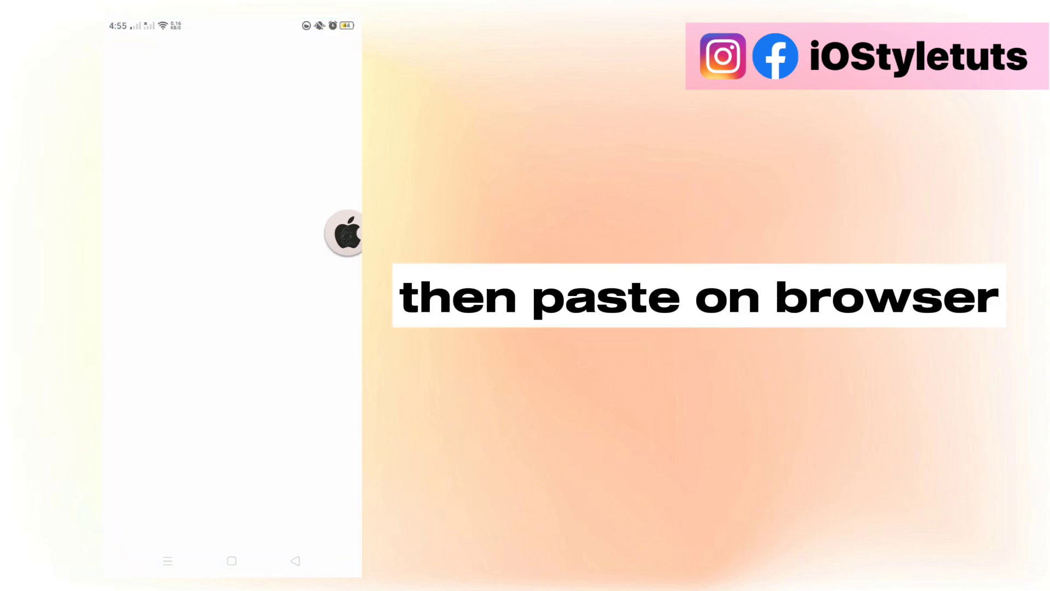
left_click(226, 187)
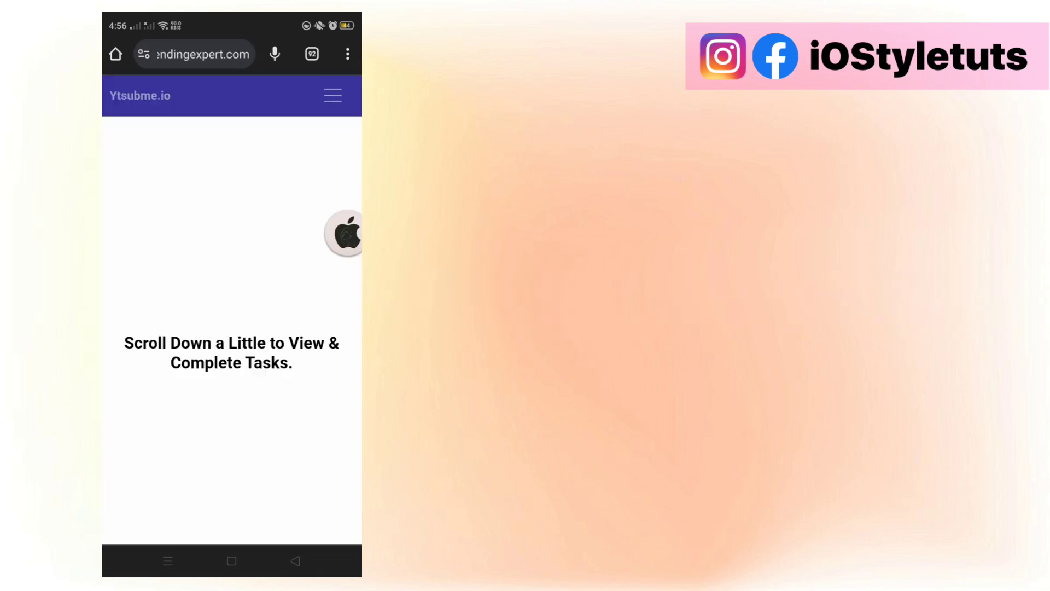
scroll(136, 419, "down", 3)
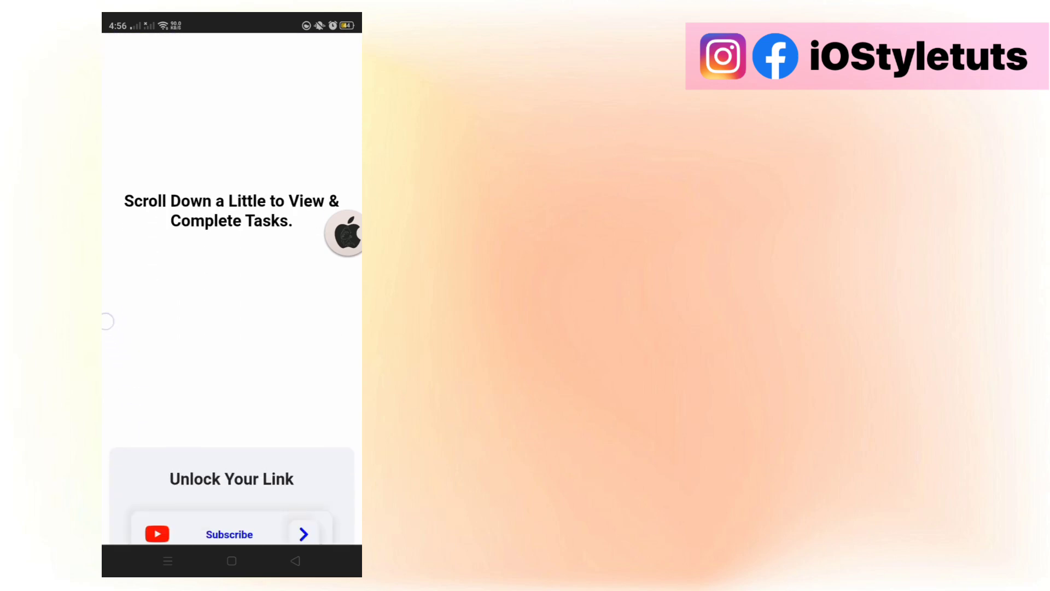
scroll(286, 460, "down", 4)
Step: Complete the YouTube subscribe task and return to the unlock page in Chrome
left_click(289, 294)
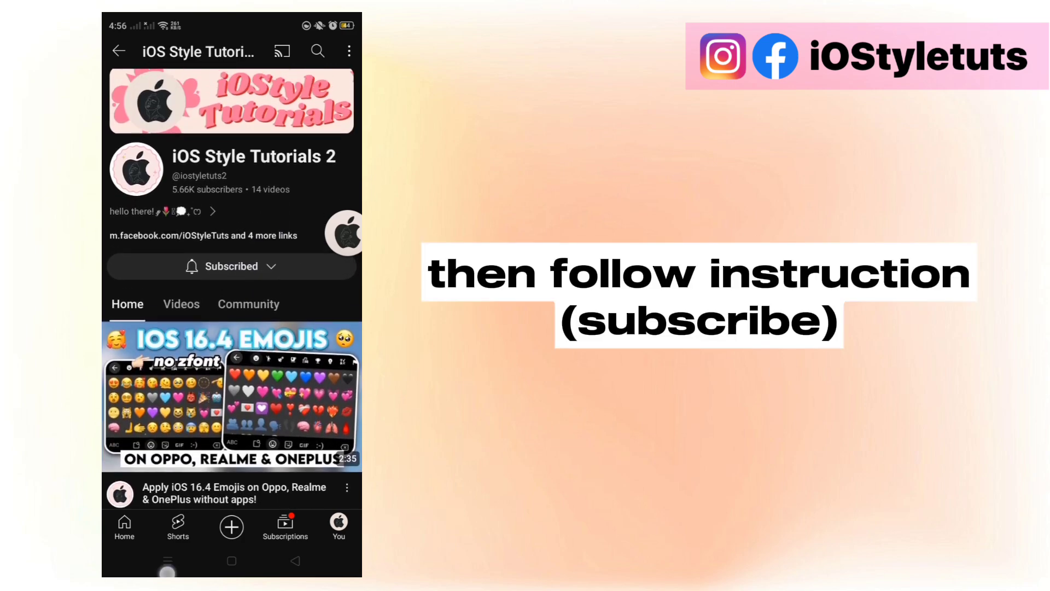
left_click_drag(167, 571, 167, 383)
left_click(165, 246)
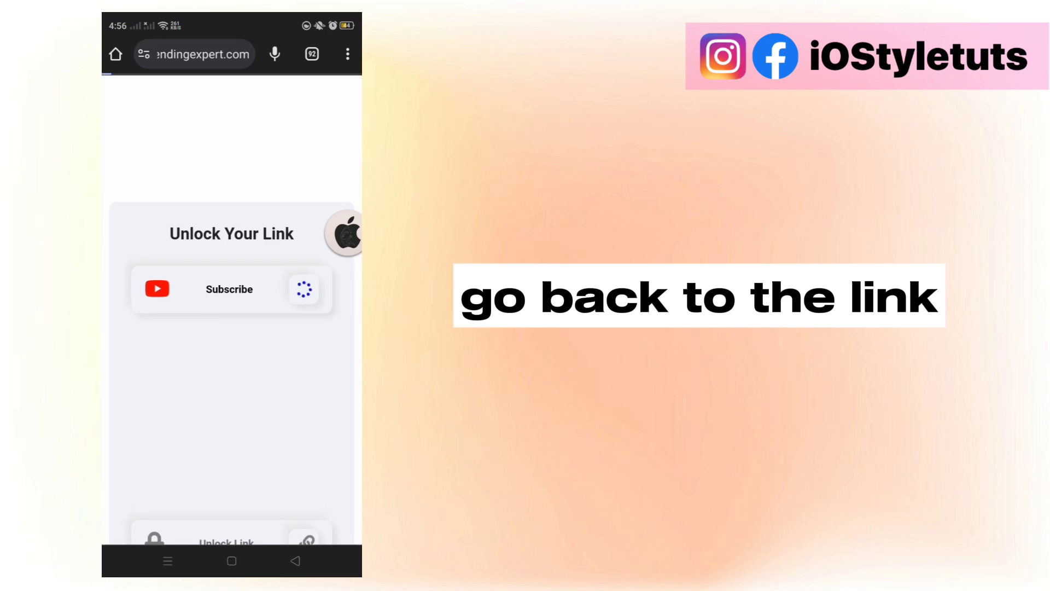
left_click_drag(295, 328, 296, 197)
left_click_drag(296, 251, 296, 123)
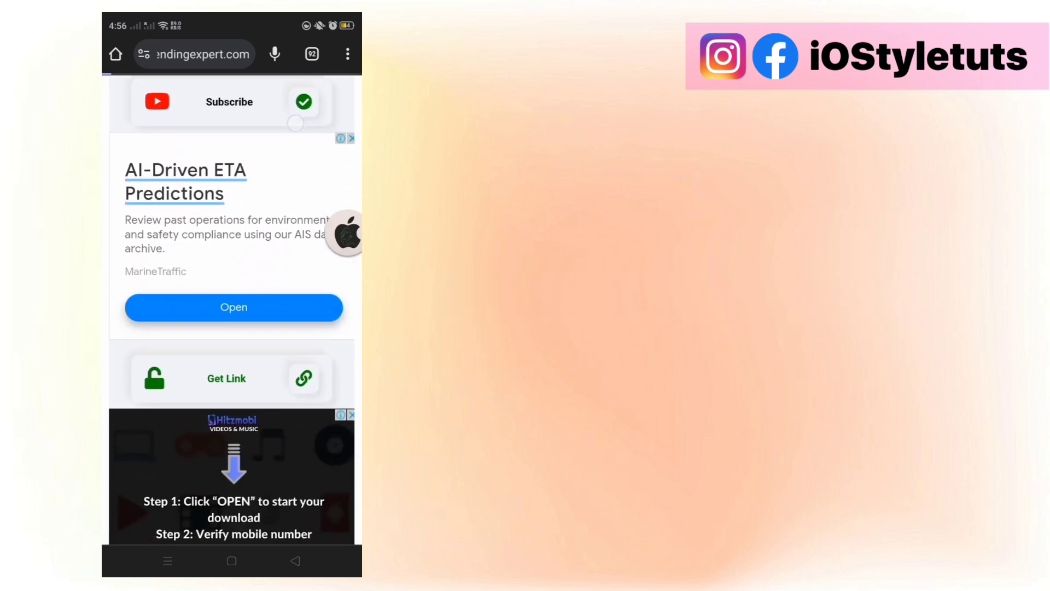
left_click_drag(230, 383, 230, 219)
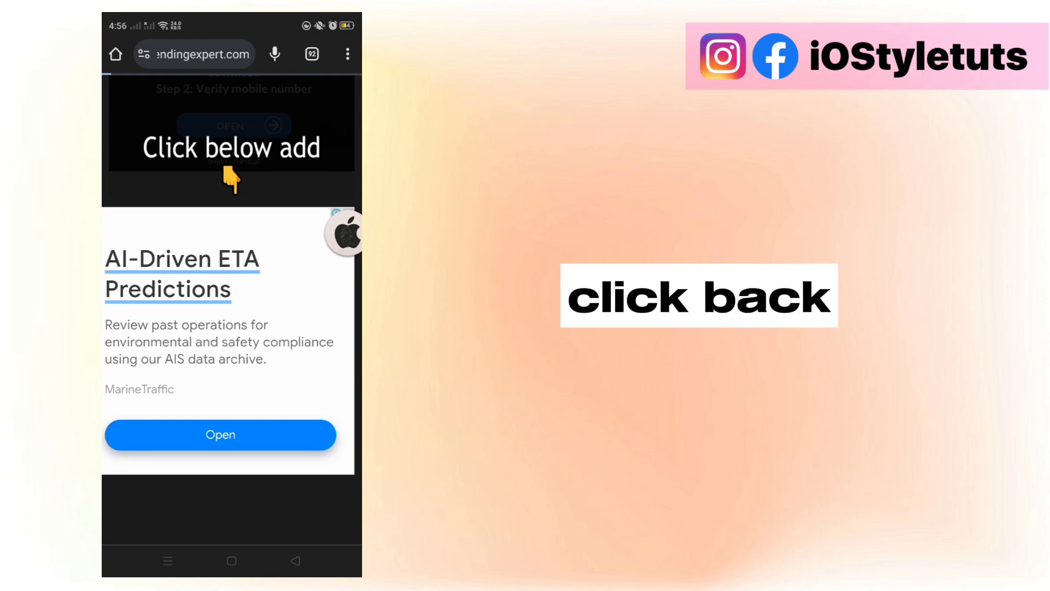
left_click(295, 561)
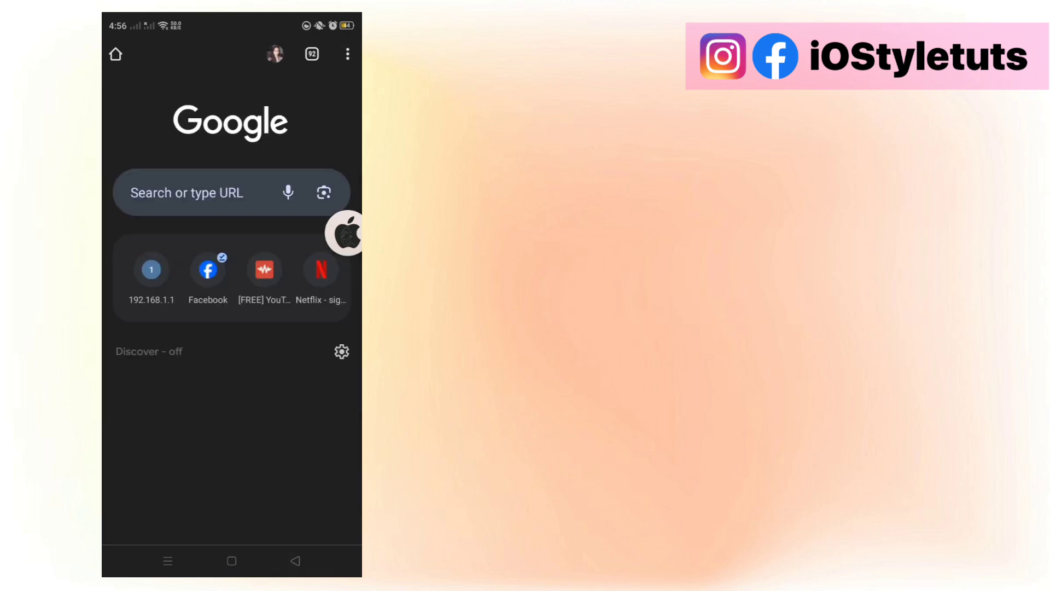
Step: Reopen the endingexpert unlock tab and scroll down to wait out the 10-second countdown
left_click(348, 54)
left_click(185, 51)
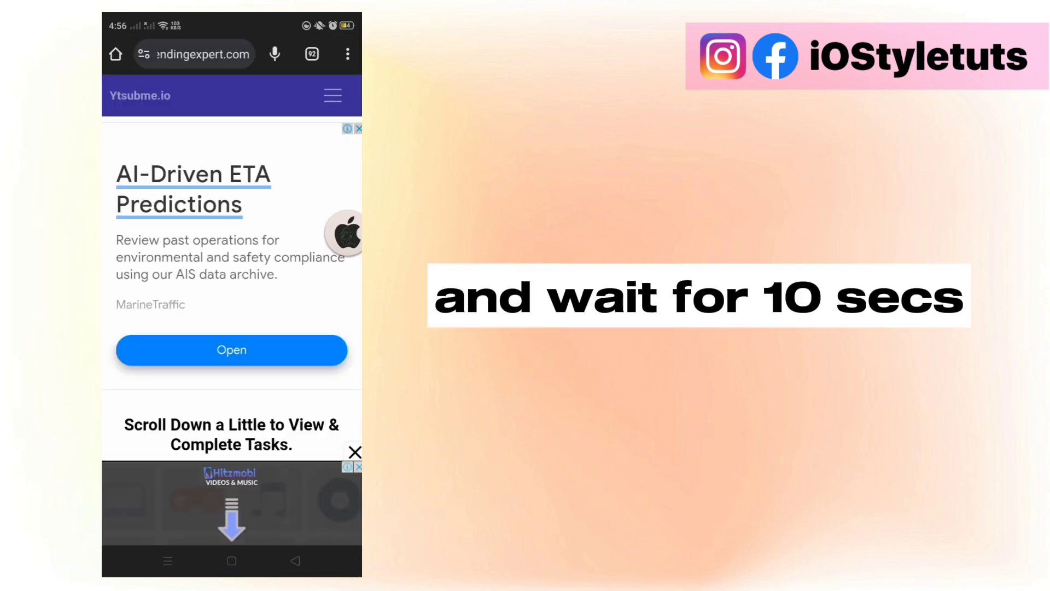
scroll(327, 207, "down", 3)
scroll(326, 207, "down", 10)
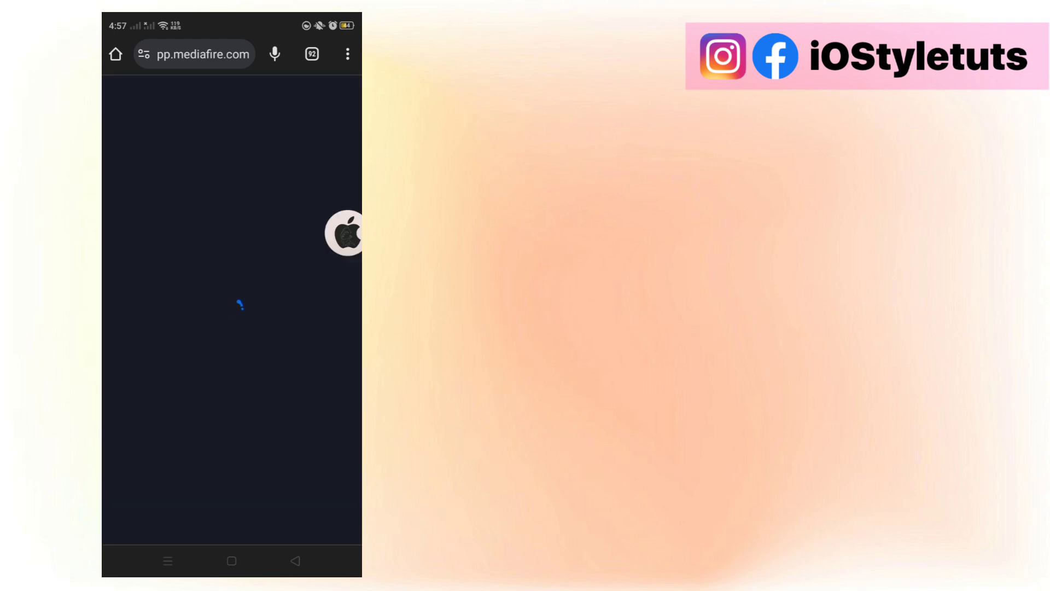
Step: Download AeroInsta V23.apk and the backup JSON file from the MediaFire folder
left_click_drag(345, 288, 318, 263)
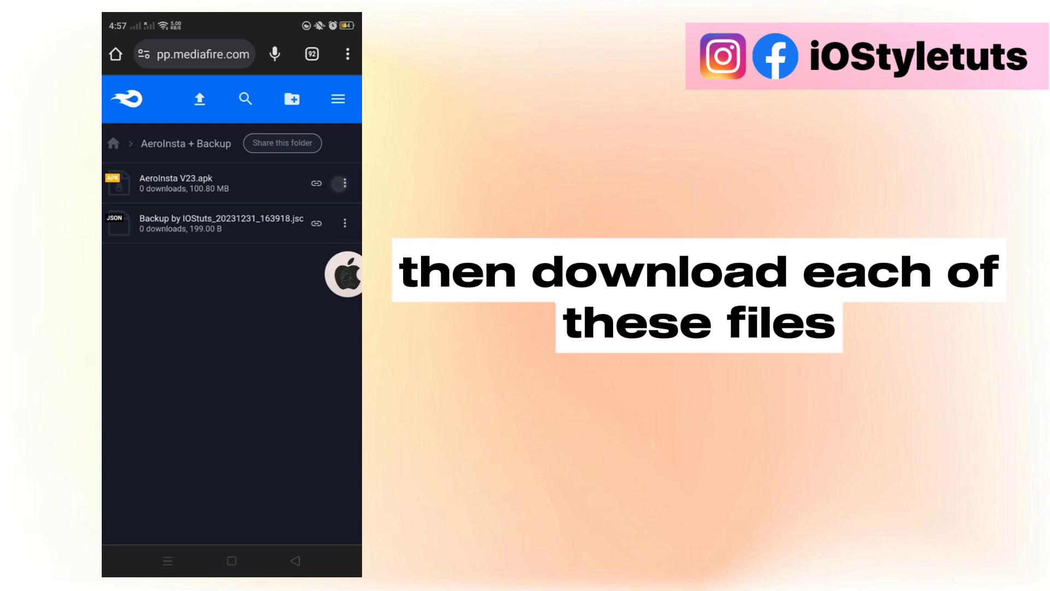
left_click(345, 183)
left_click(265, 316)
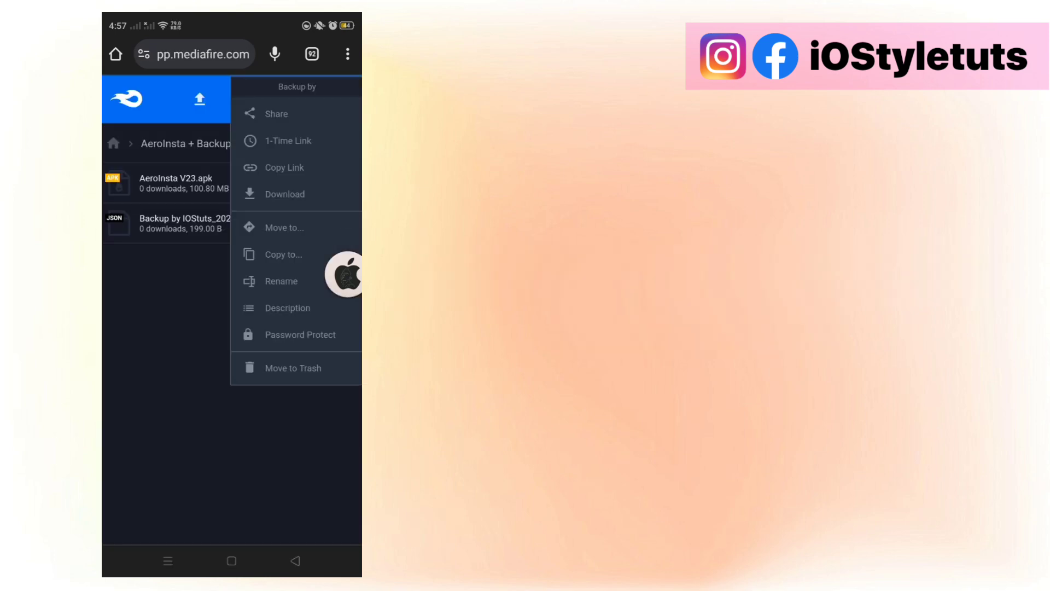
left_click(303, 195)
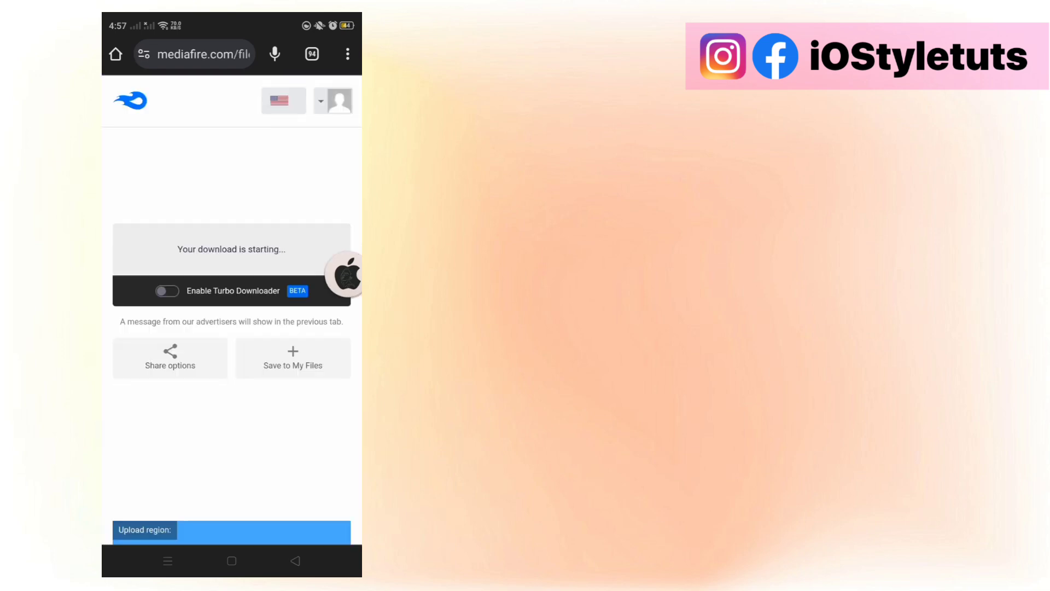
Step: Install AeroInsta V23.apk from File Manager's All Files > 00 folder
left_click(202, 151)
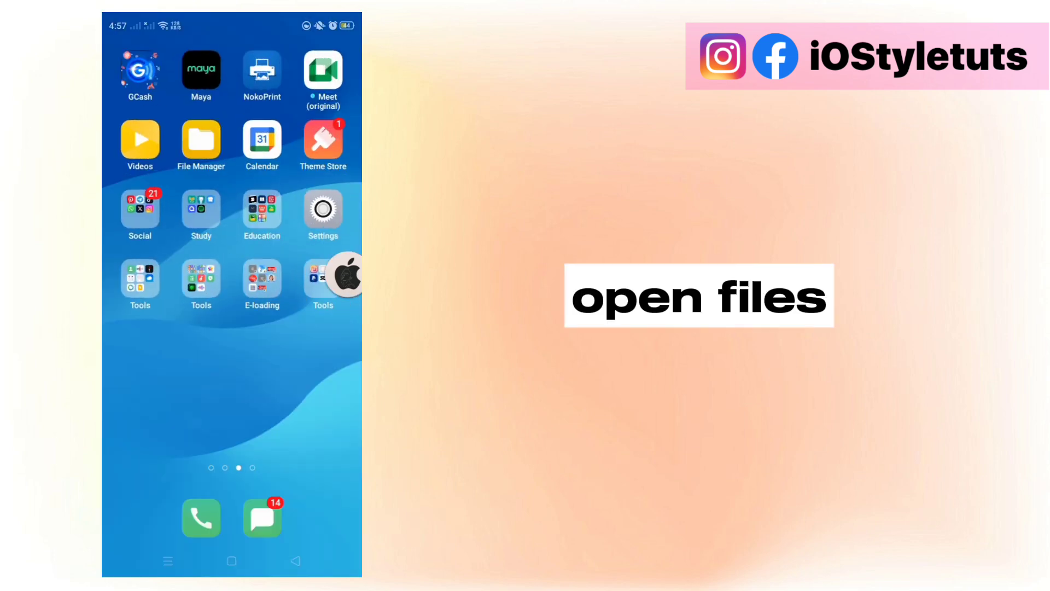
left_click(287, 78)
left_click(248, 115)
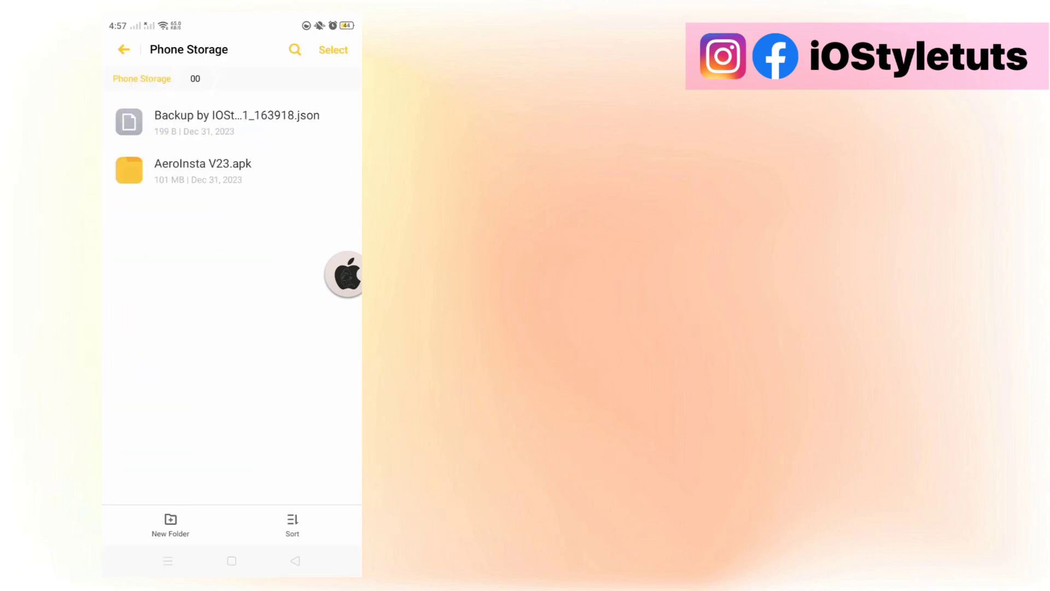
left_click_drag(345, 276, 311, 186)
left_click(278, 170)
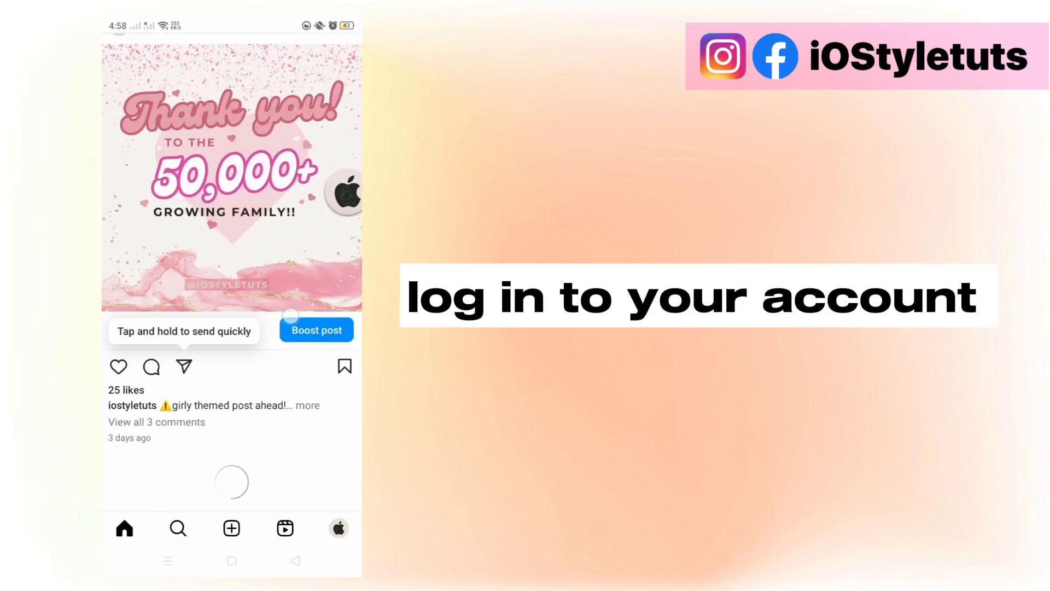
Step: From the profile side menu, reach Advanced AeroInsta Developer Options and start Restore
scroll(232, 273, "up", 3)
left_click(338, 530)
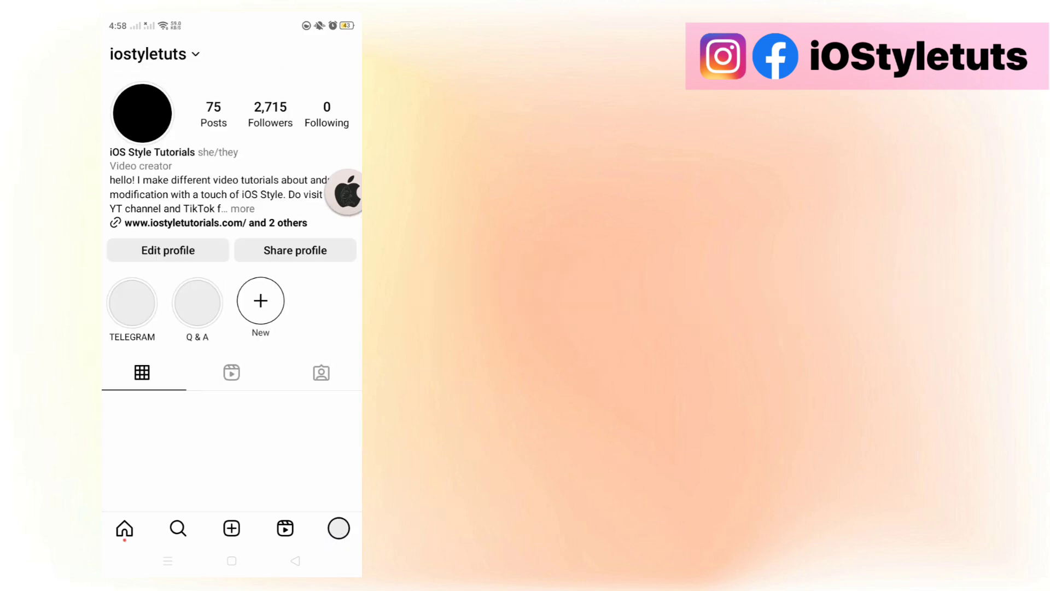
left_click(341, 65)
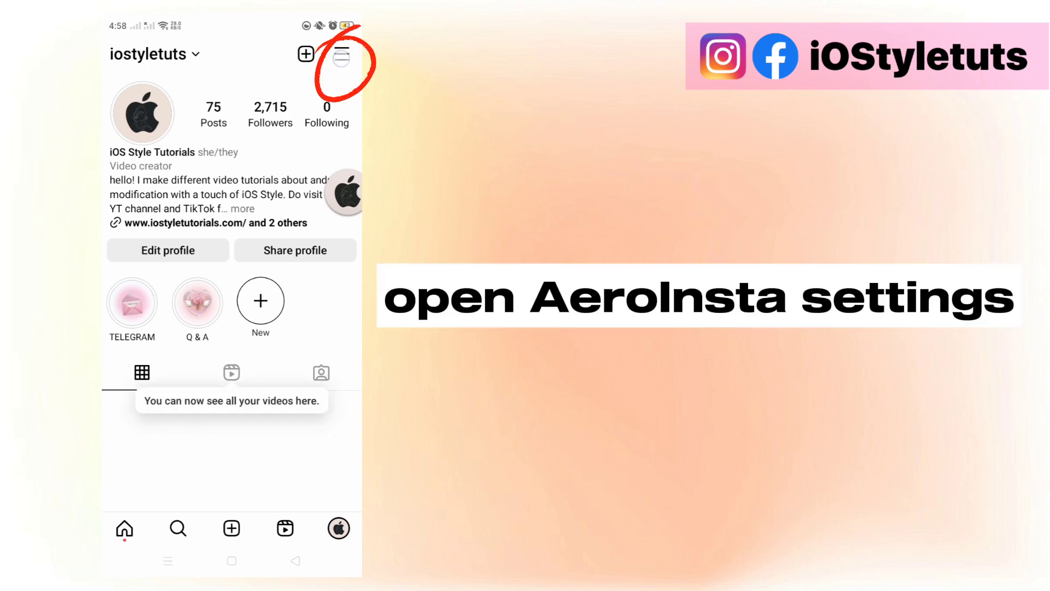
left_click(341, 55)
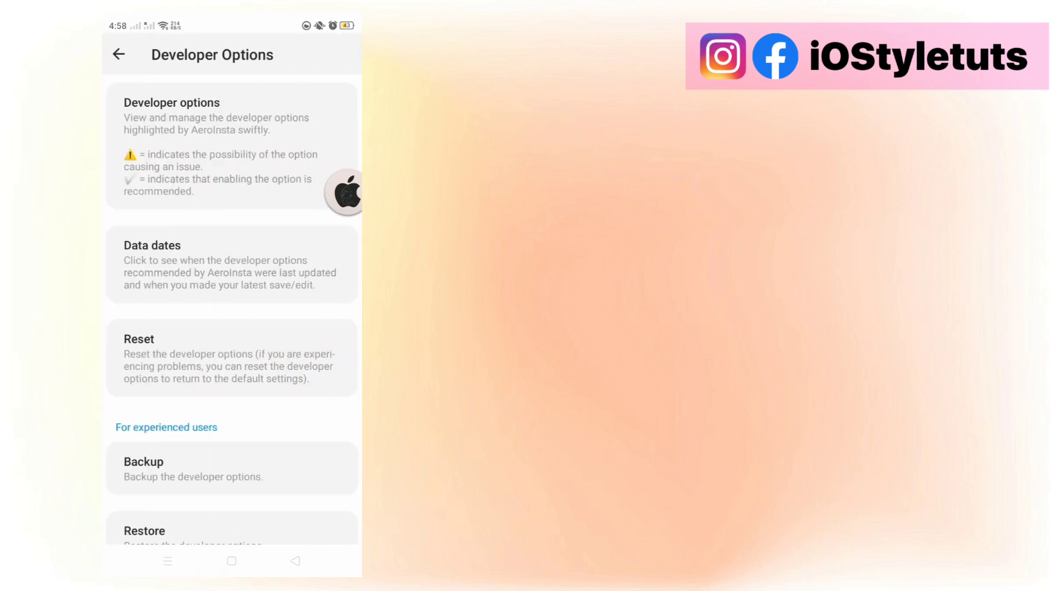
scroll(314, 356, "down", 5)
left_click(254, 370)
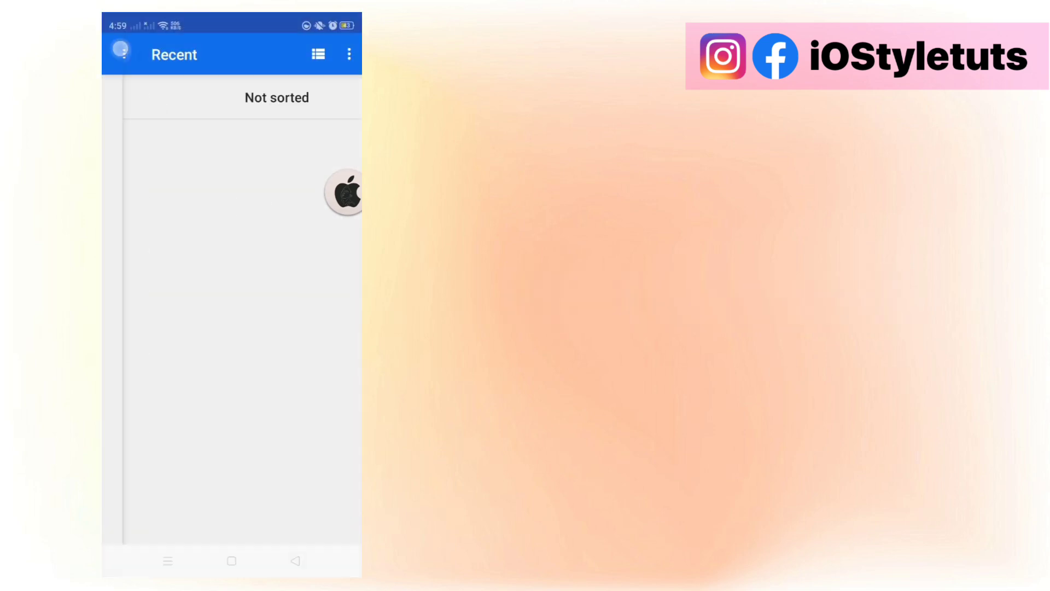
Step: Restore developer options from the backup JSON in the Download folder
left_click(120, 51)
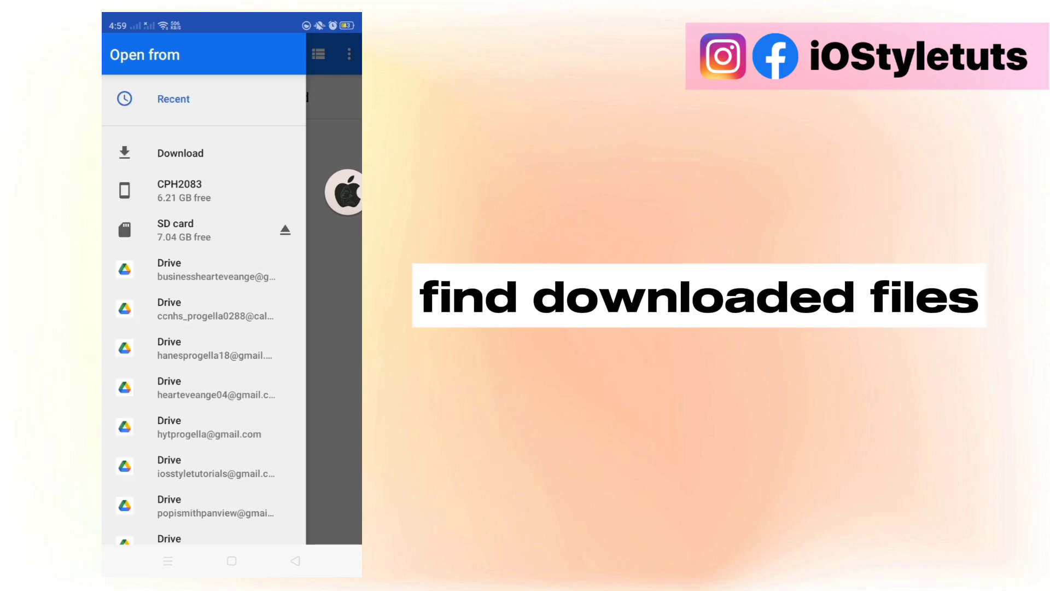
scroll(315, 411, "down", 1)
mouse_move(344, 279)
left_mouse_down()
mouse_move(272, 312)
mouse_move(327, 272)
left_mouse_up()
left_click(252, 304)
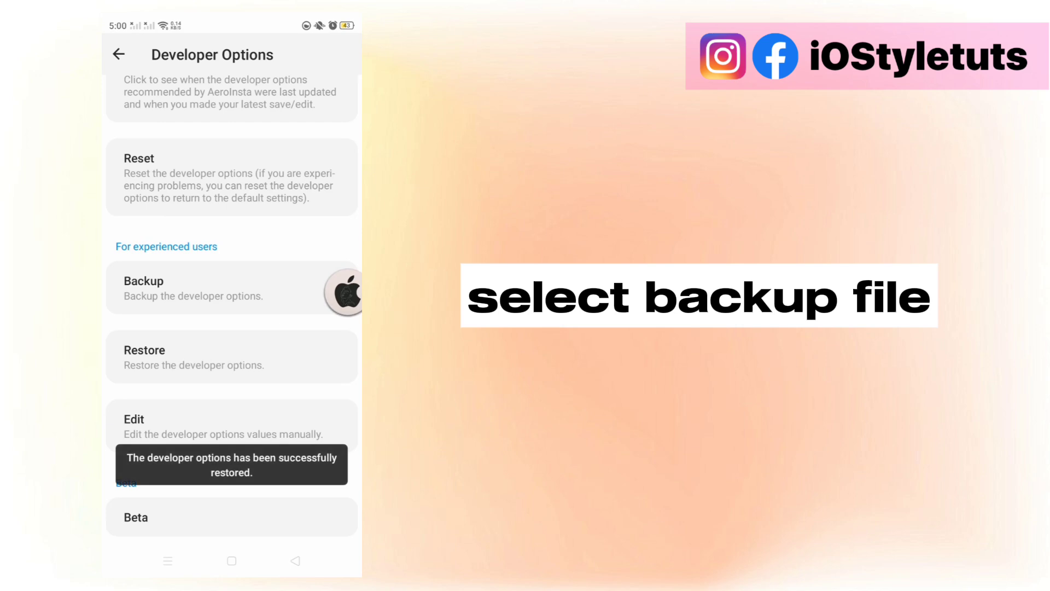
Step: Go back to the profile and reopen the account side menu
scroll(232, 307, "up", 1)
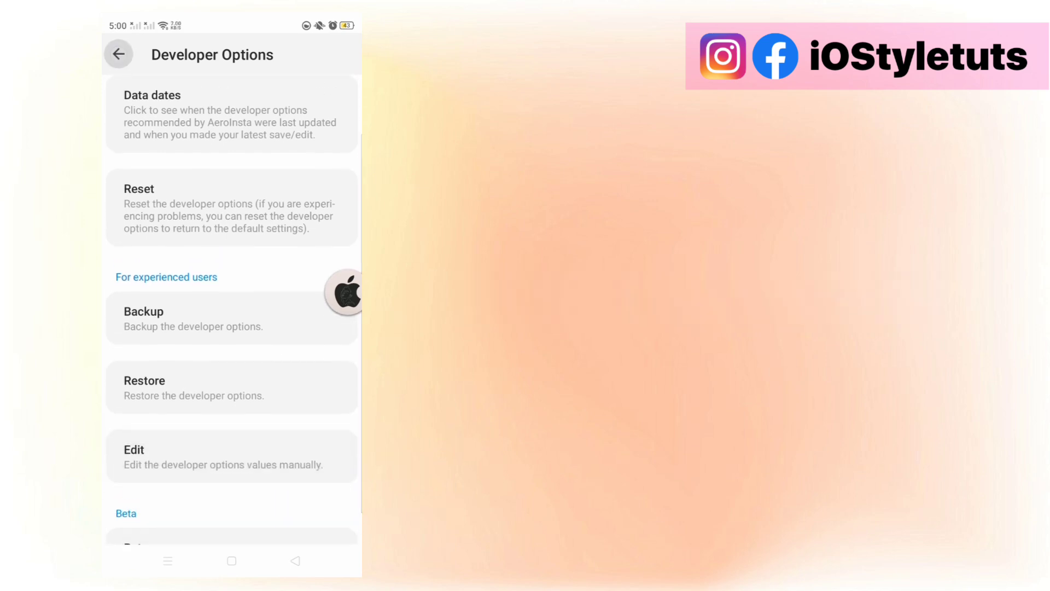
left_click(119, 53)
left_click(351, 49)
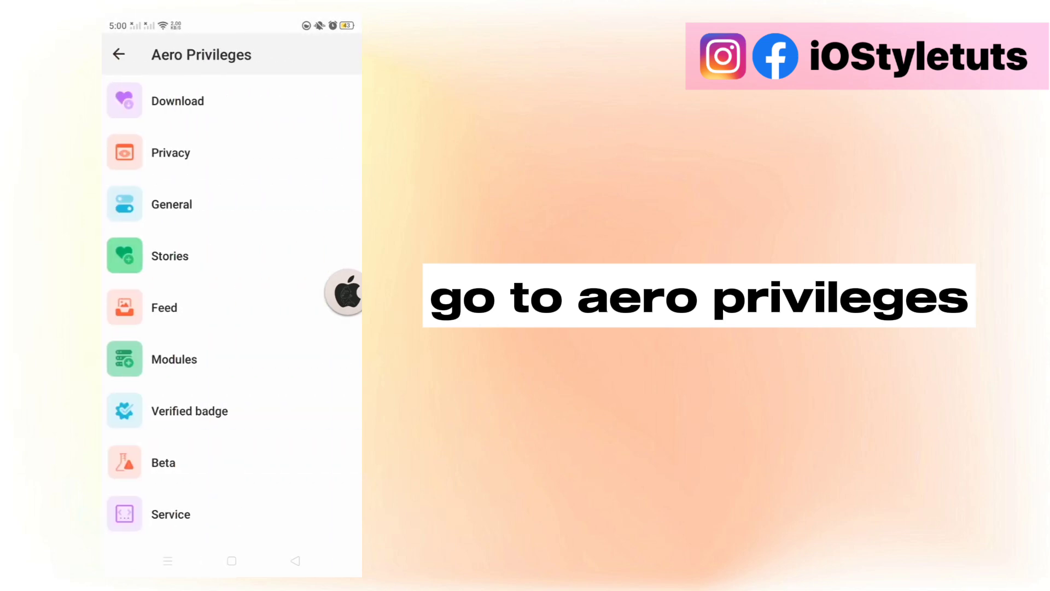
Step: Turn on the Privacy options hiding read, typing, story-view and live-view status
left_click(171, 153)
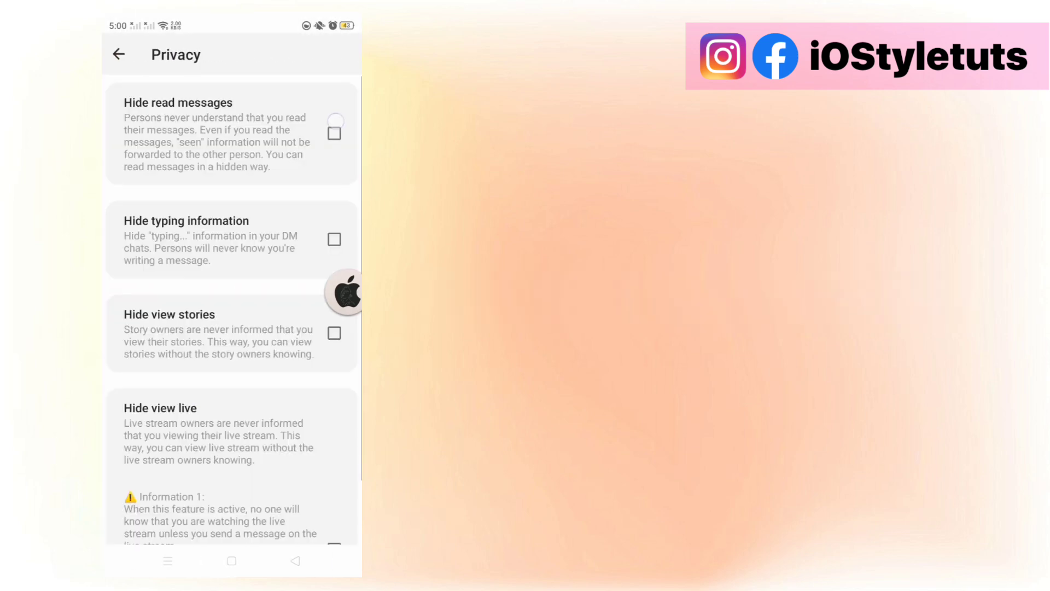
scroll(232, 306, "down", 1)
left_click_drag(347, 293, 116, 333)
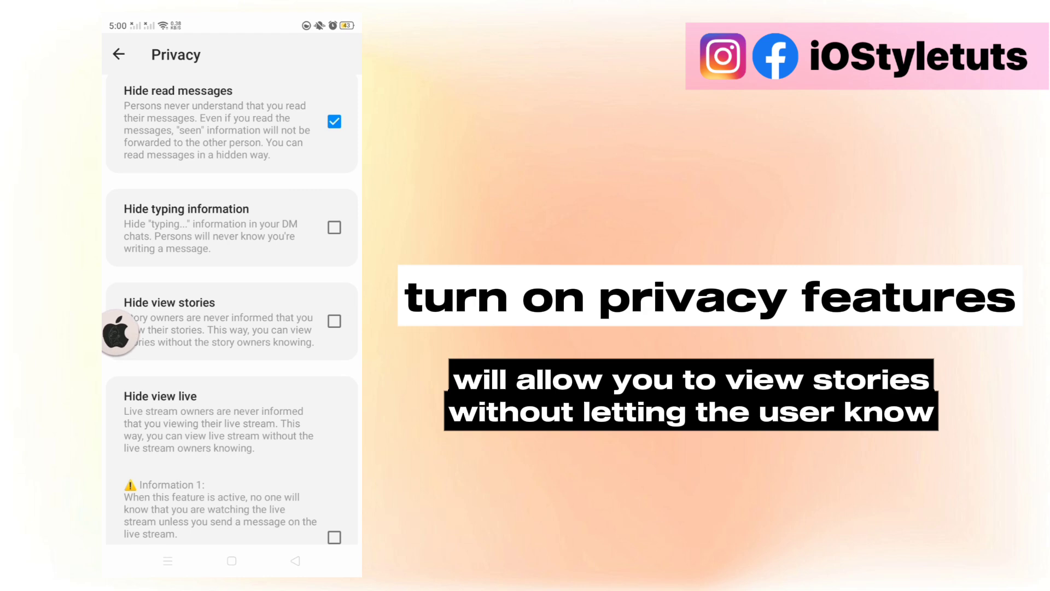
scroll(232, 307, "down", 3)
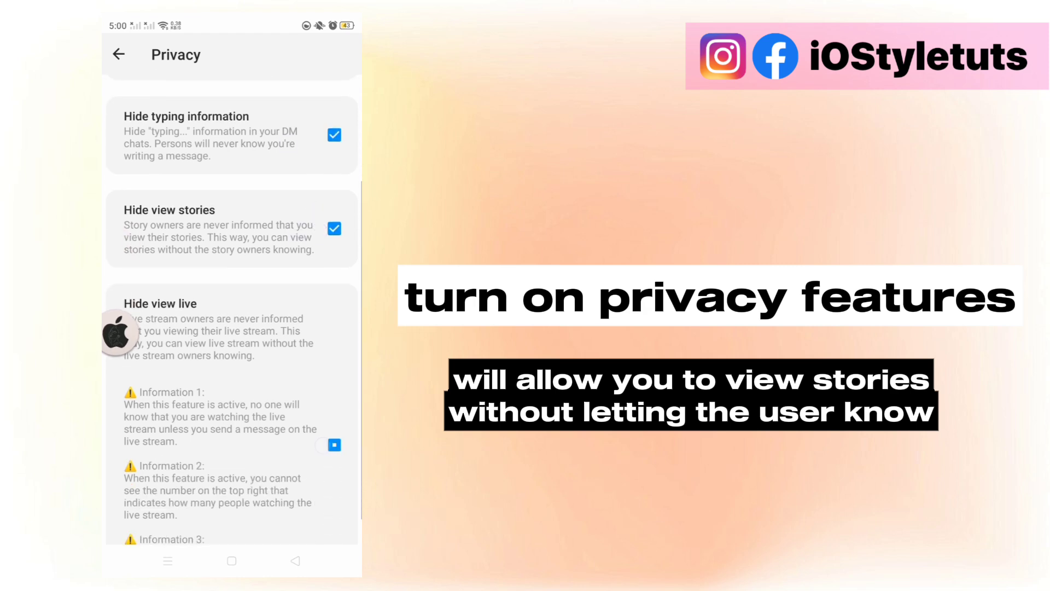
scroll(232, 306, "down", 2)
scroll(232, 306, "up", 4)
left_click(118, 54)
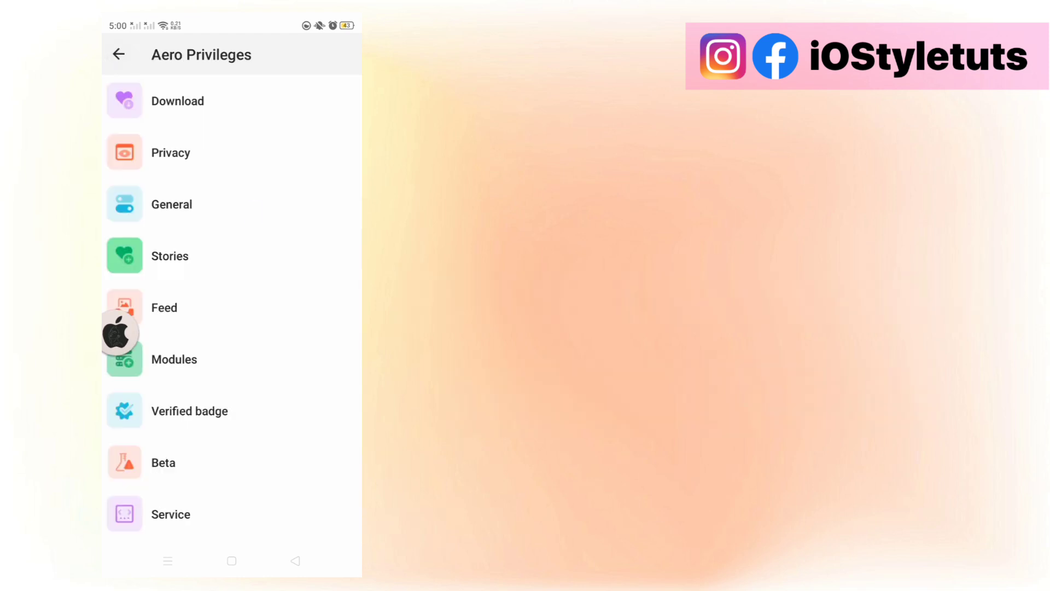
Step: Enable improved photo quality in the General settings
left_click(172, 204)
scroll(232, 306, "down", 3)
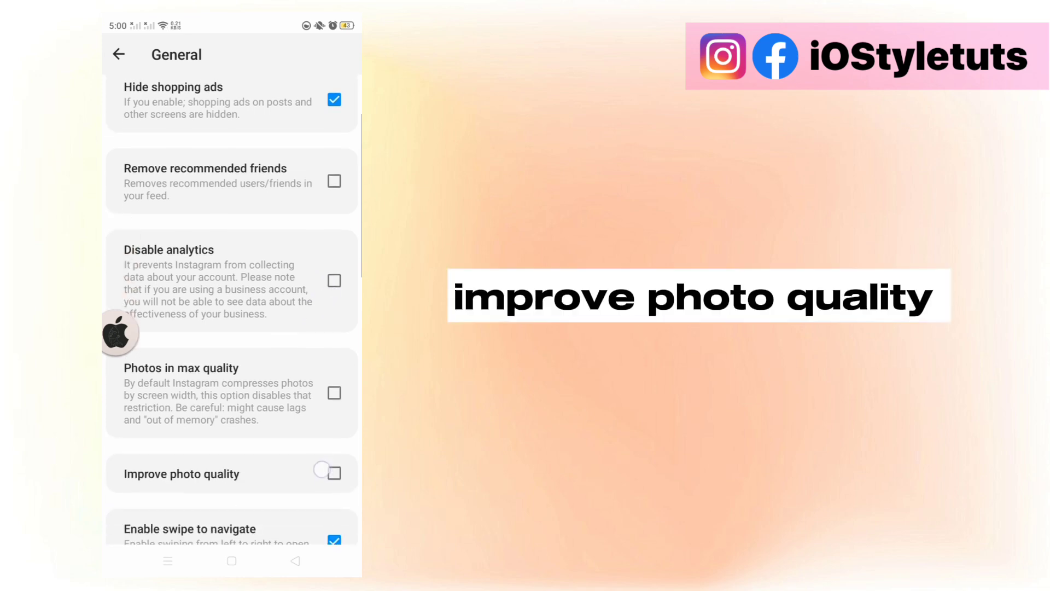
scroll(232, 307, "down", 3)
left_click(335, 399)
scroll(232, 306, "down", 2)
scroll(232, 306, "down", 3)
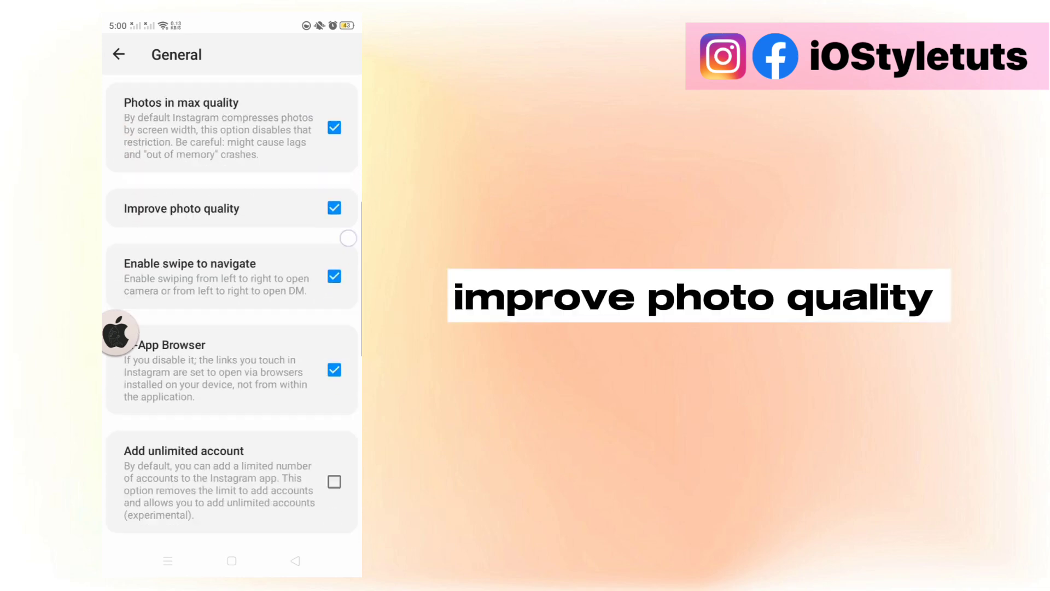
scroll(232, 307, "down", 2)
scroll(232, 306, "down", 2)
left_click(295, 561)
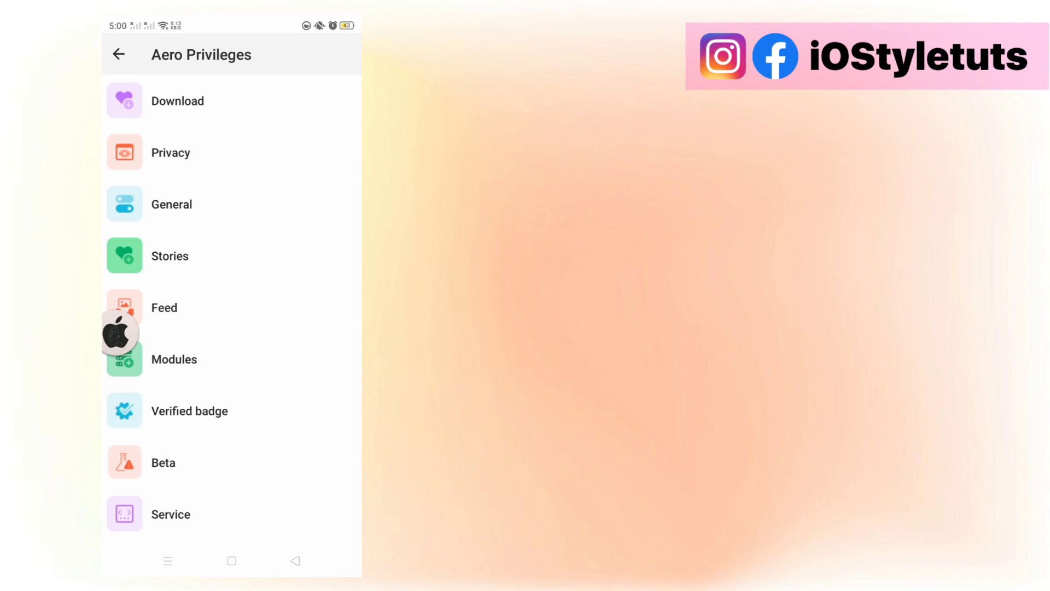
Step: In Stories settings, enable higher story, reels and IGTV upload quality
left_click(258, 259)
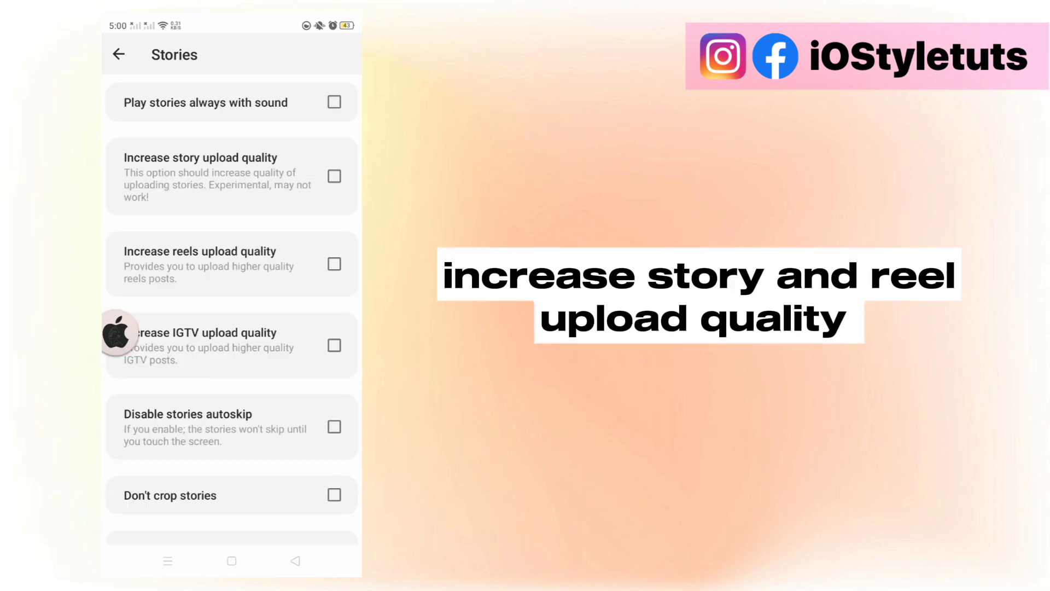
scroll(232, 306, "down", 3)
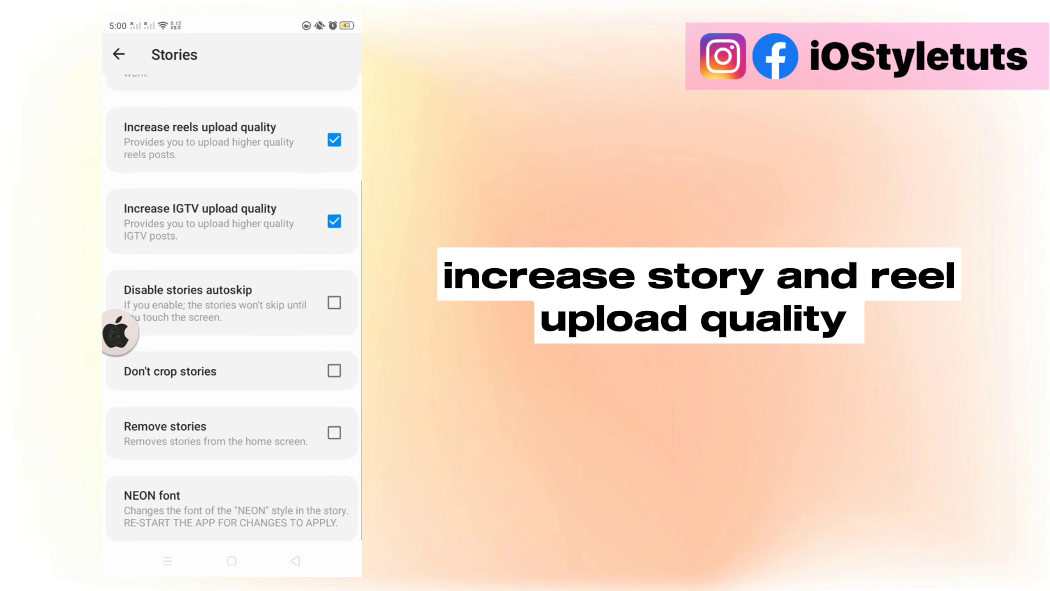
left_click(249, 498)
scroll(230, 307, "down", 2)
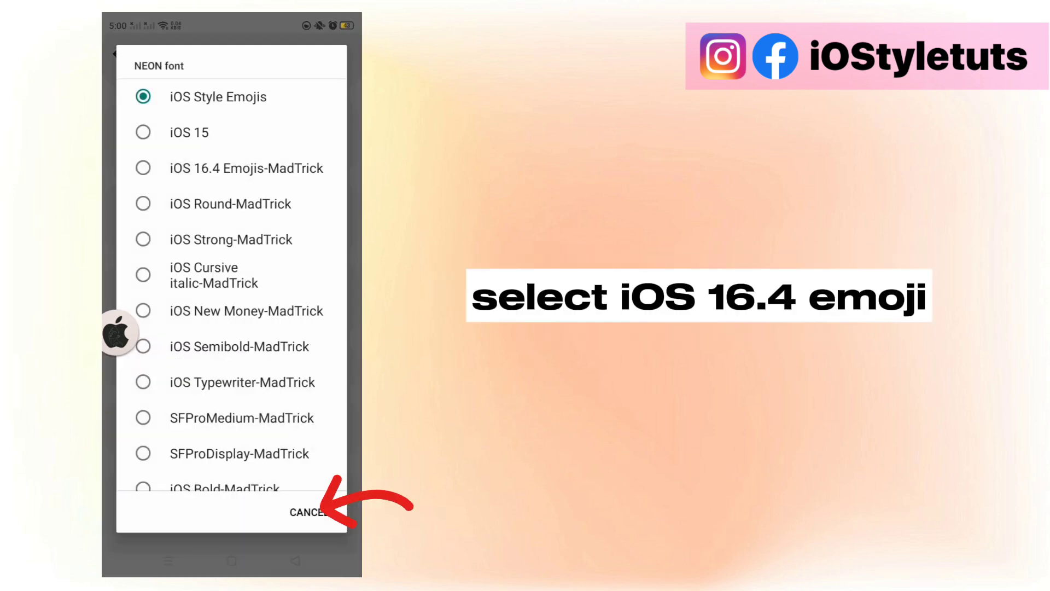
left_click(118, 54)
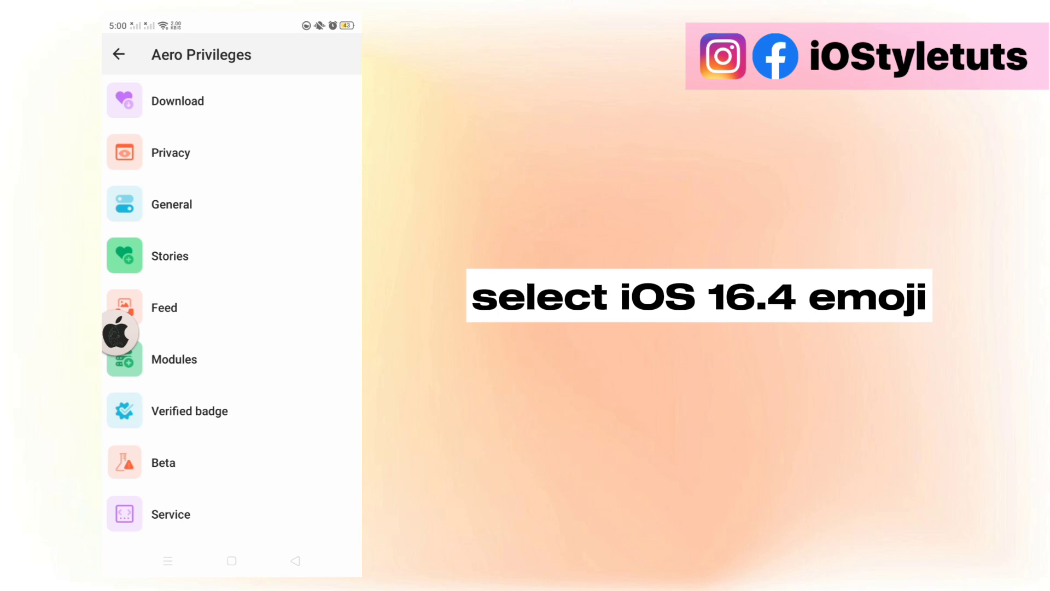
left_click_drag(256, 258, 246, 209)
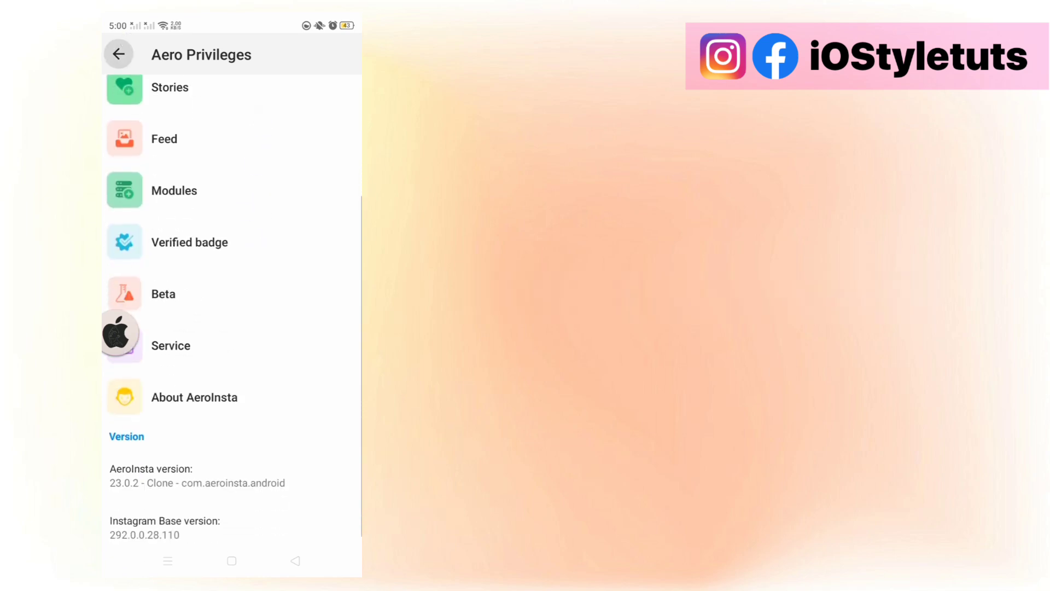
Step: Force-close and relaunch AeroInsta, then swipe right to the story camera
left_click(168, 561)
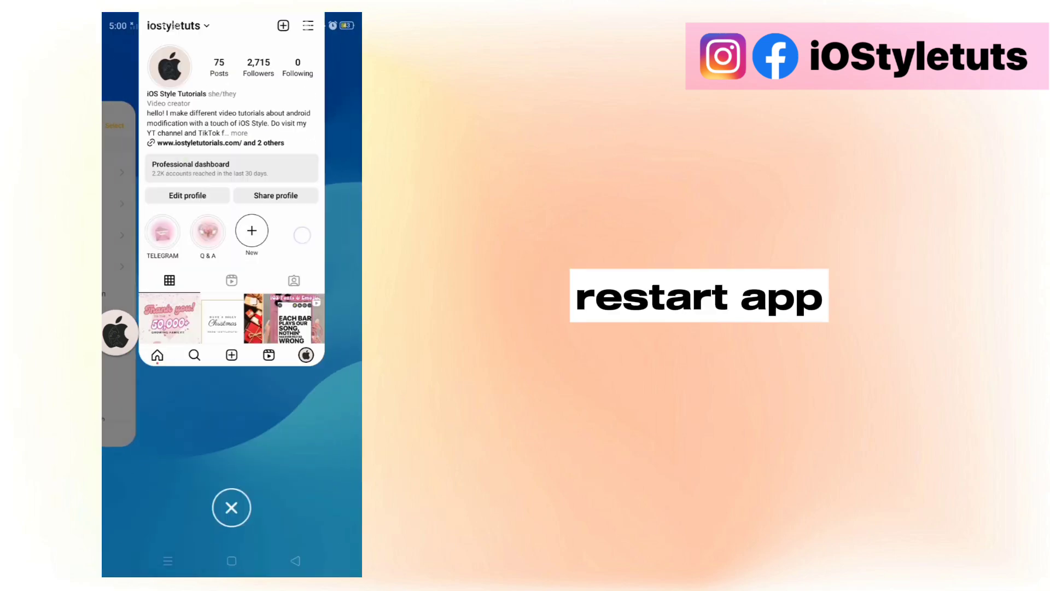
left_click(232, 508)
left_click(324, 282)
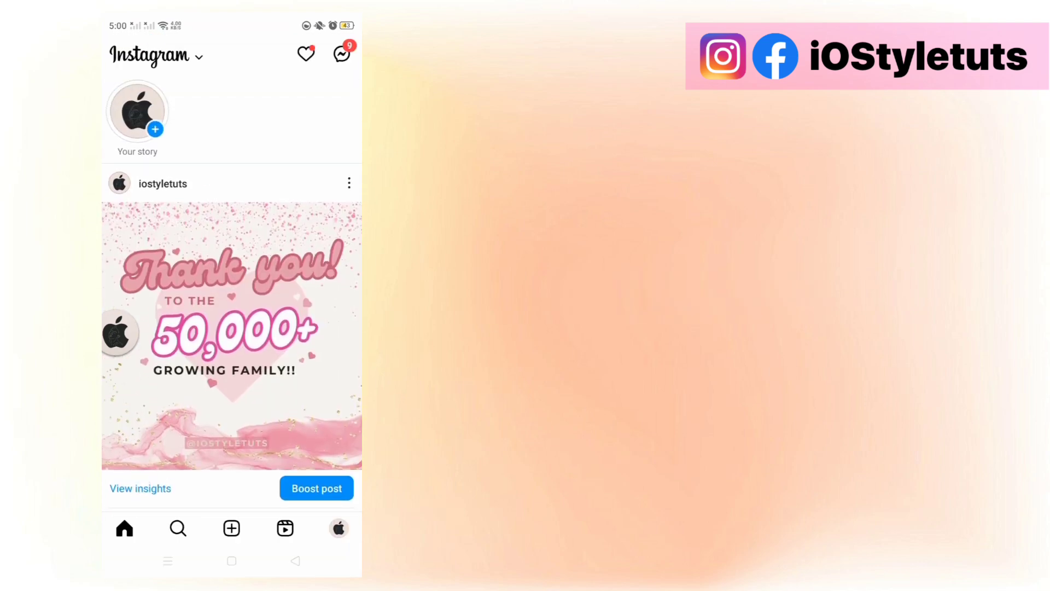
left_click_drag(137, 329, 329, 328)
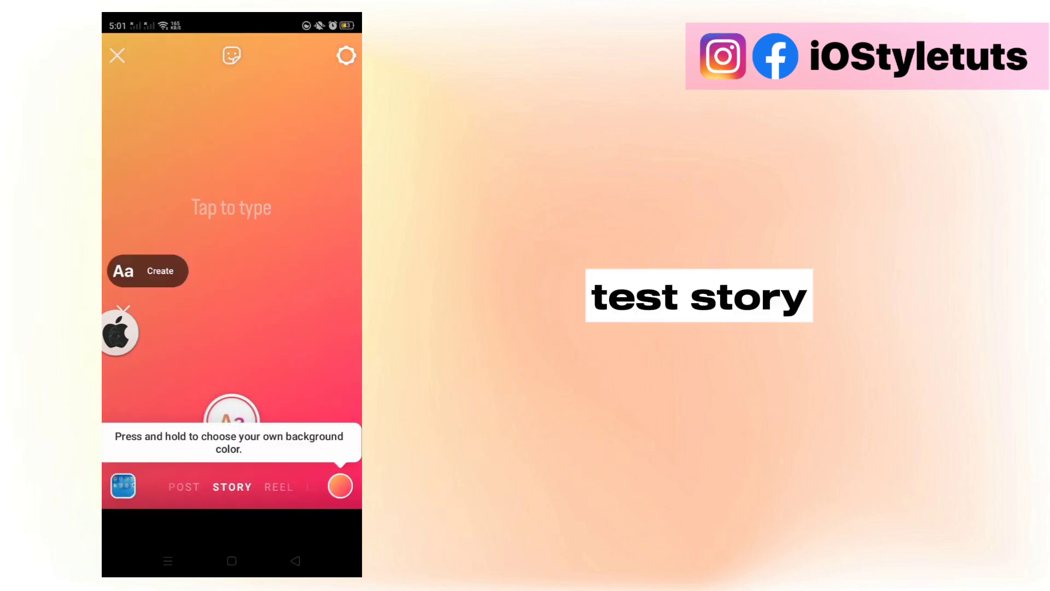
Step: Create a gradient text story reading 'InstaPro v10.30', enlarged and moved higher
left_click(231, 420)
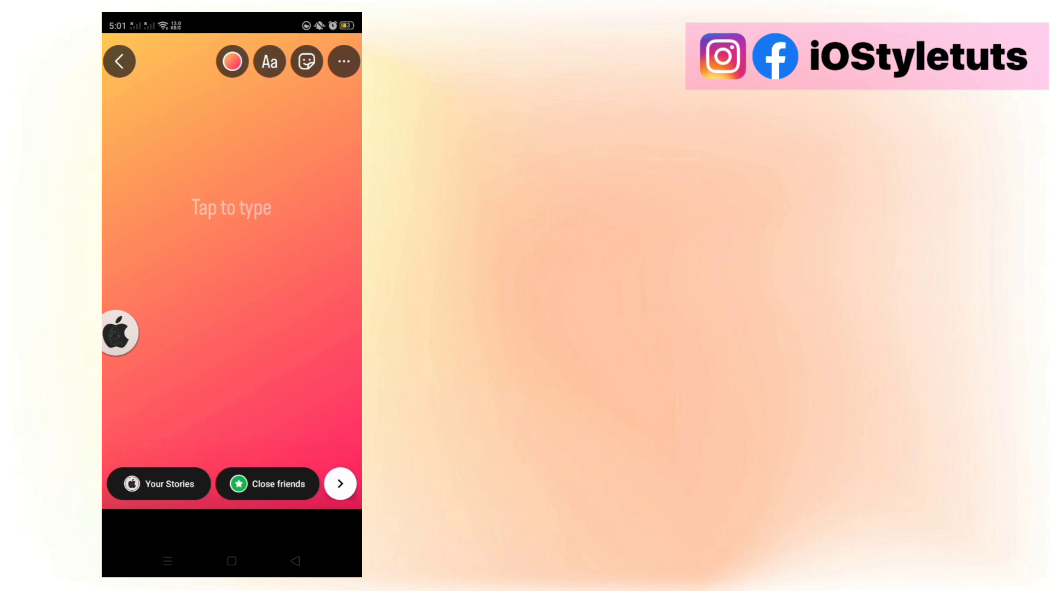
left_click(232, 208)
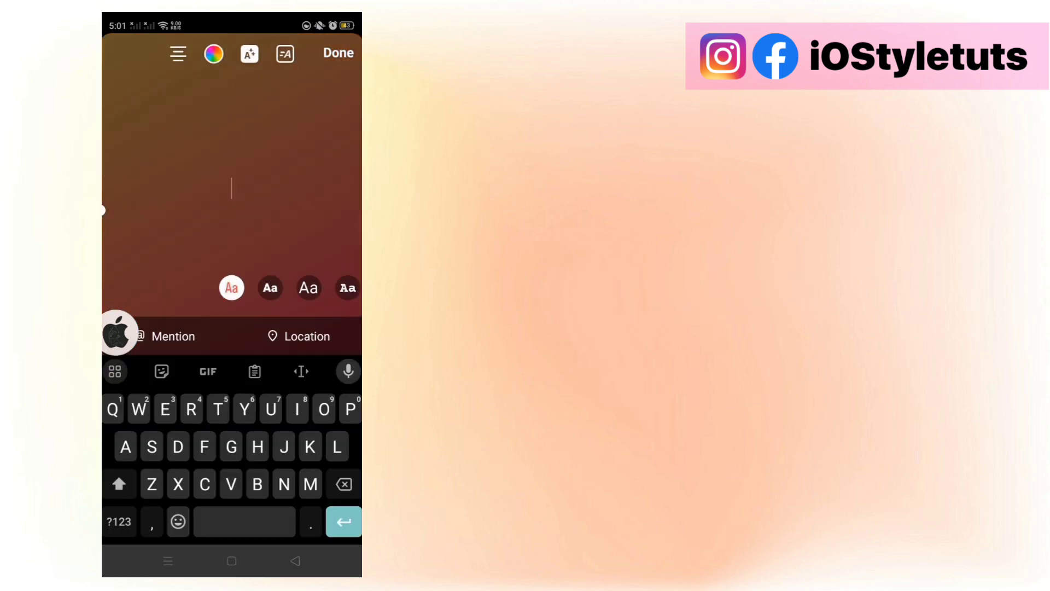
type("InstaPro")
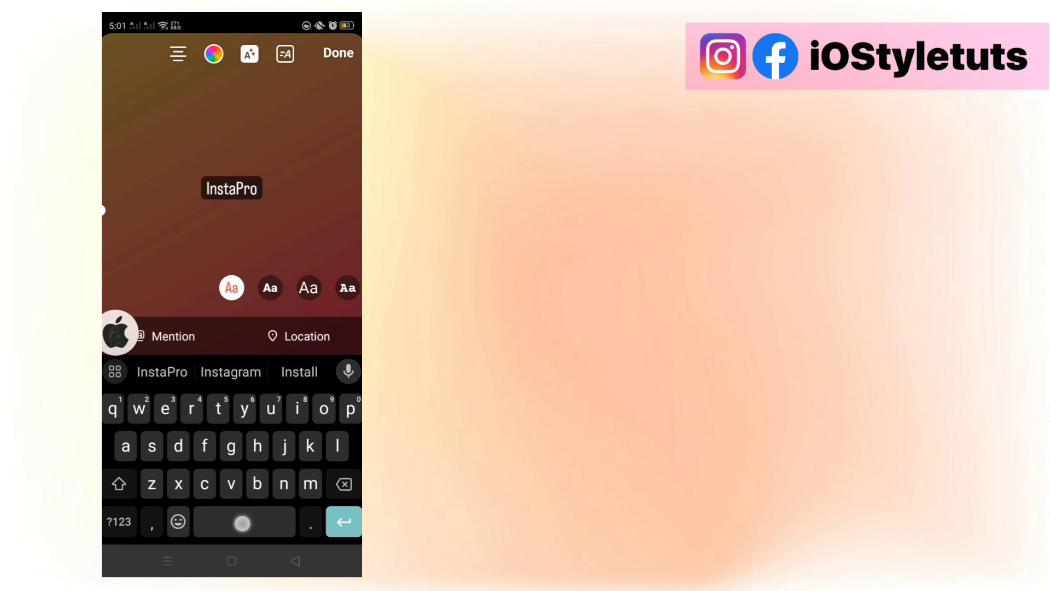
type(" v10.")
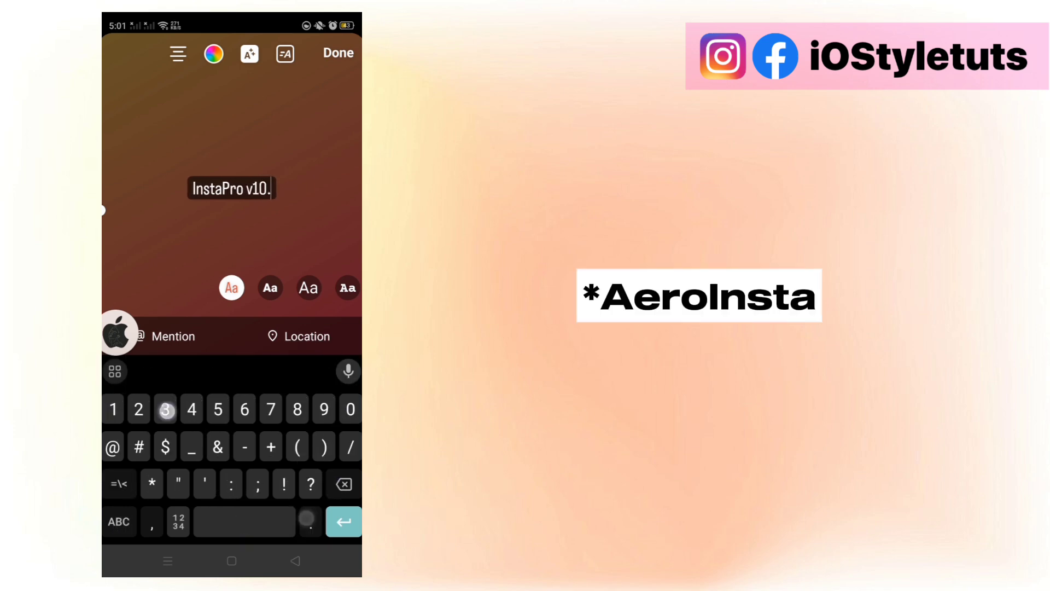
type("30")
left_click_drag(113, 207, 113, 157)
left_click(338, 54)
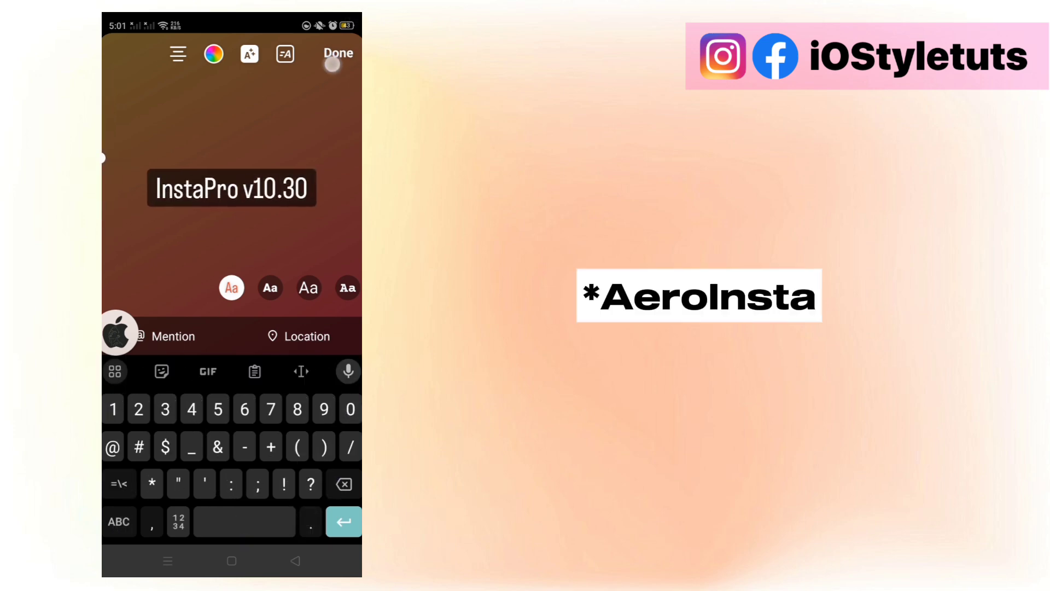
left_click_drag(293, 246, 299, 116)
Step: Add a second, enlarged text box full of iOS emojis and move it lower
left_click(232, 219)
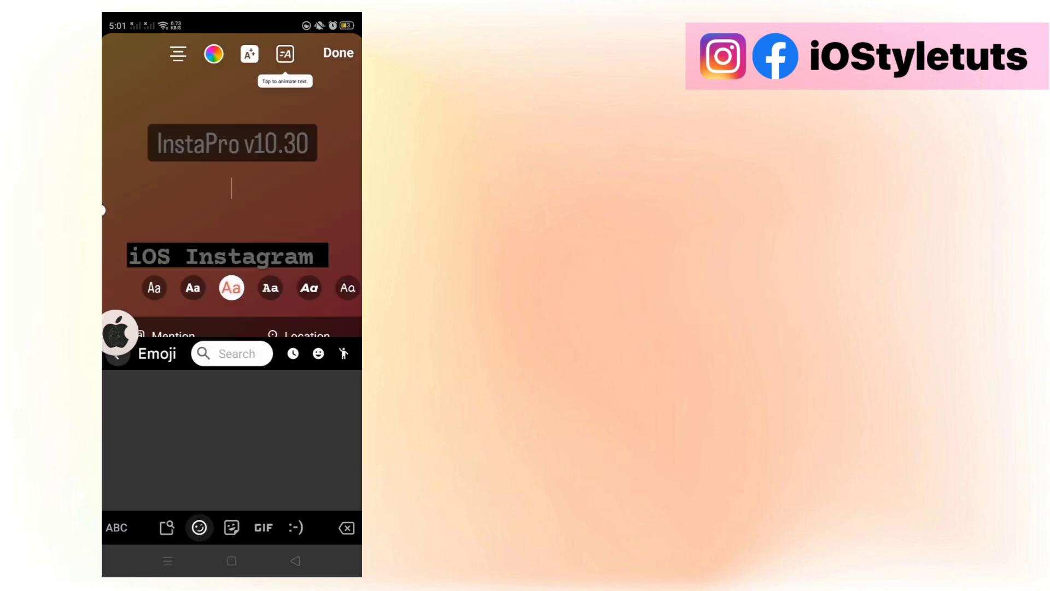
type("😪🧐👌💛🌠")
left_click(318, 353)
scroll(232, 437, "down", 2)
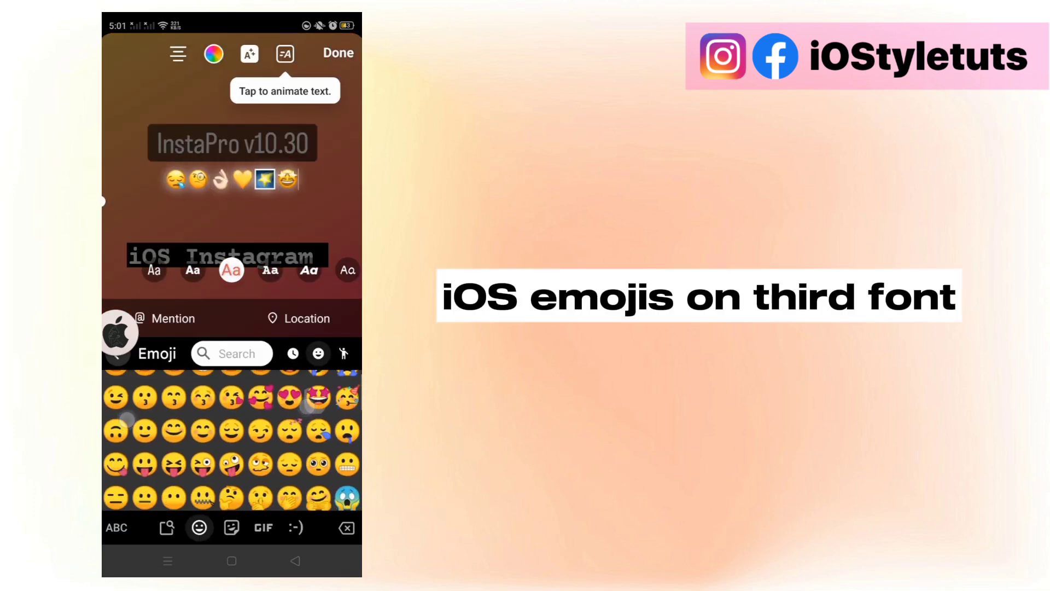
type("🤩🙃😌😀🥳🙂🥺😛😪😝🥺🙂🥳")
scroll(232, 438, "down", 2)
type("🤯😦🤓😵😵")
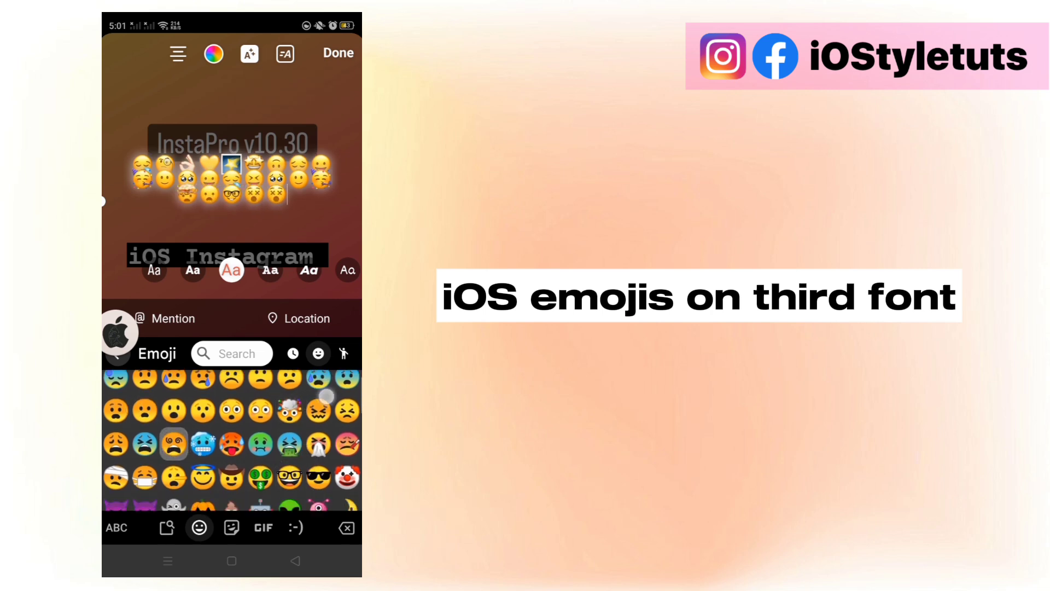
scroll(232, 437, "down", 3)
type("❤️💜💛💗❤️💗🖤👤")
left_click_drag(104, 202, 112, 177)
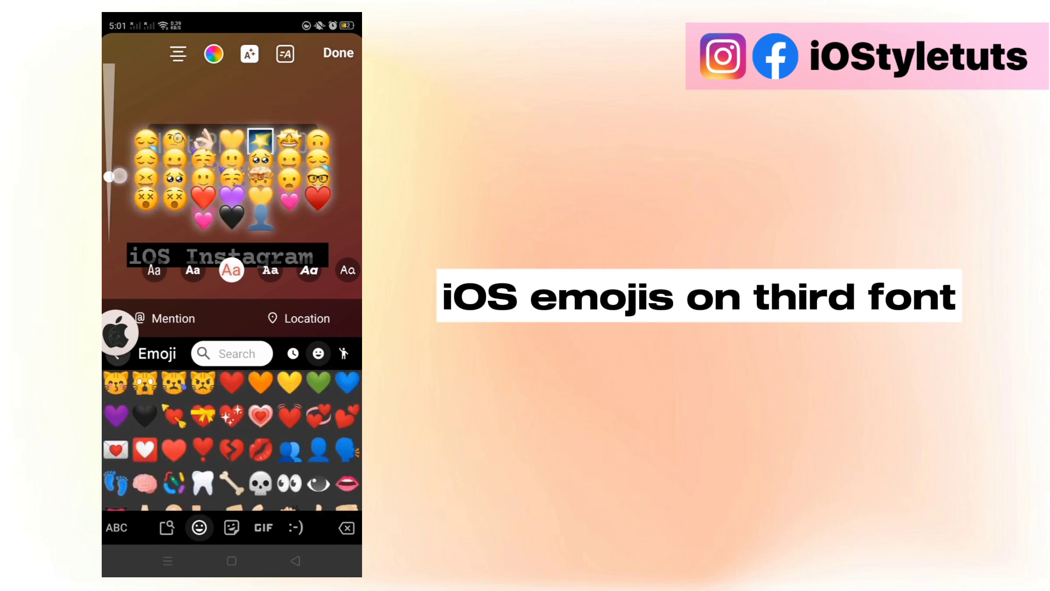
left_click(342, 53)
mouse_move(262, 249)
left_mouse_down()
mouse_move(262, 300)
mouse_move(263, 263)
left_mouse_up()
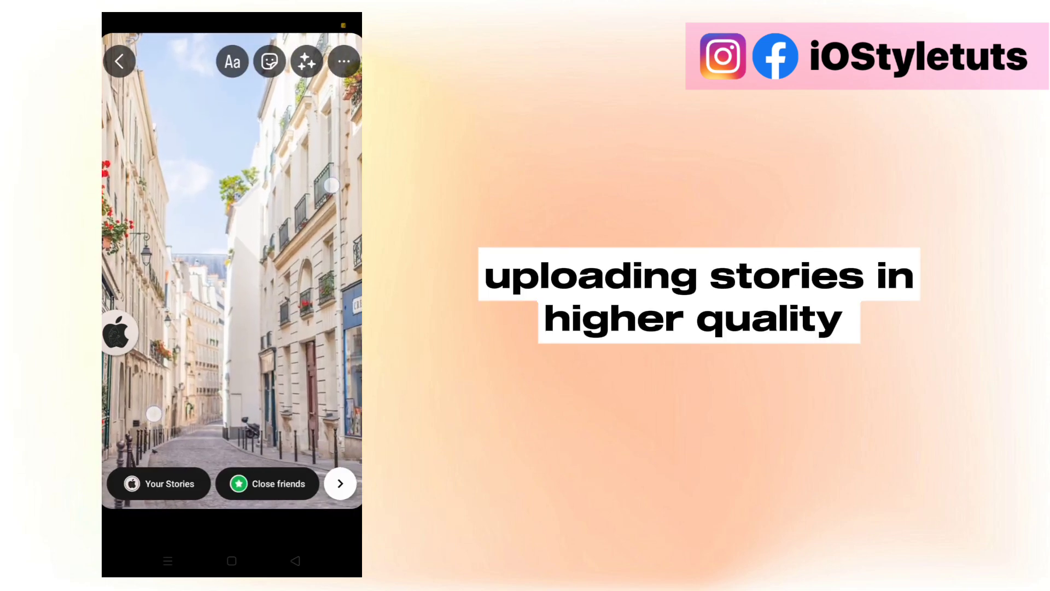
Step: Add 🥺❤️ near the top of the street photo, post it and view the story
left_click(233, 61)
left_click(178, 556)
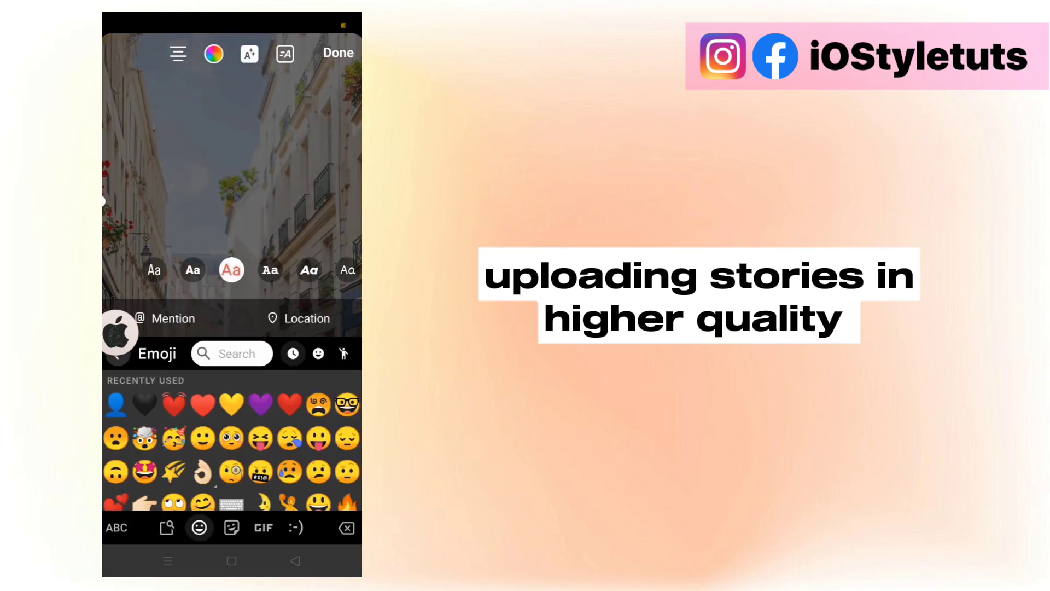
type("🥺❤️")
left_click(339, 53)
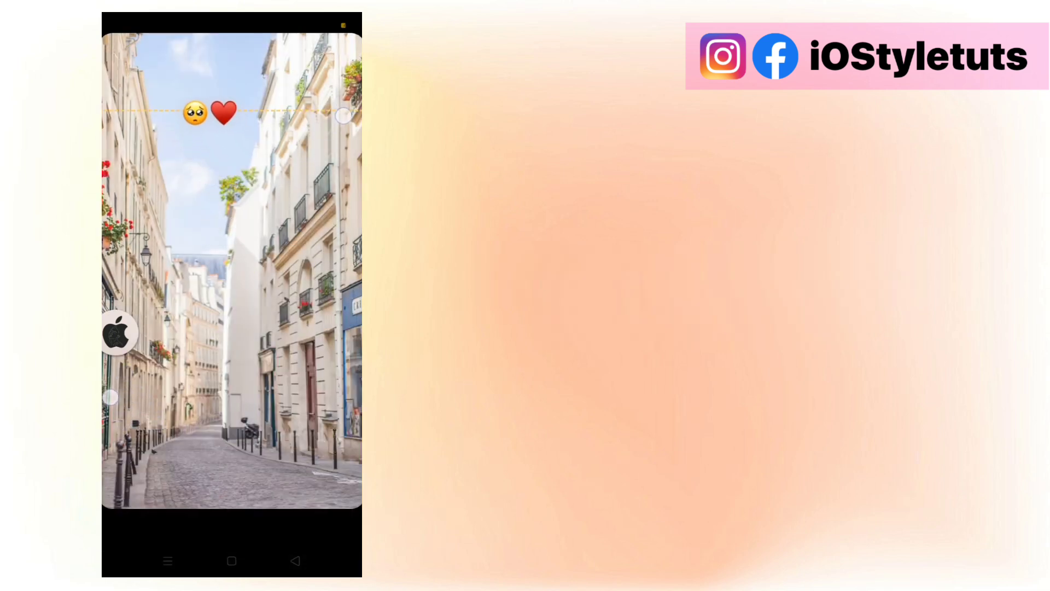
left_click_drag(344, 115, 343, 116)
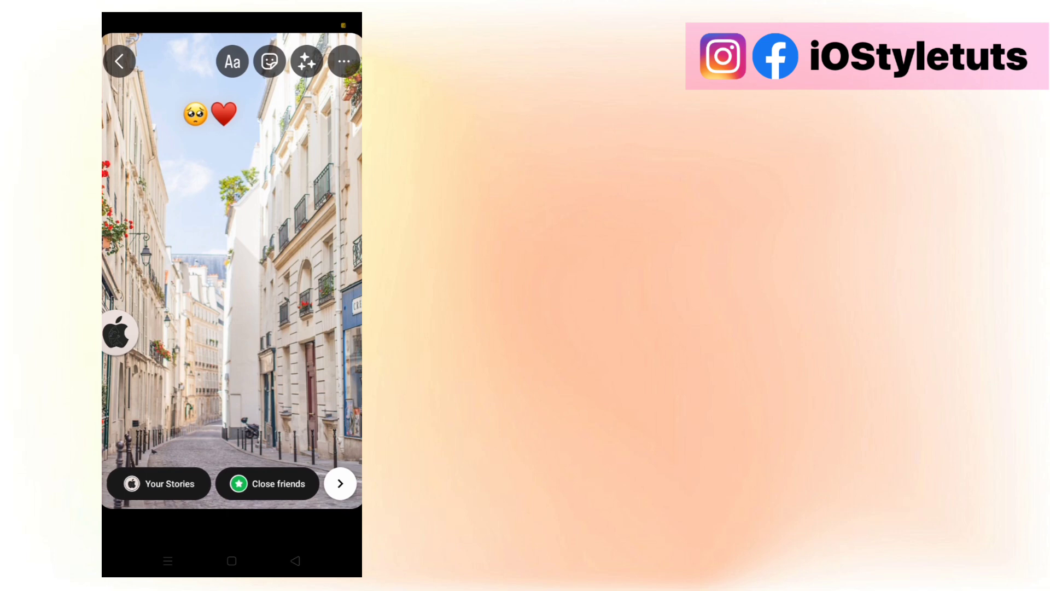
left_click(158, 483)
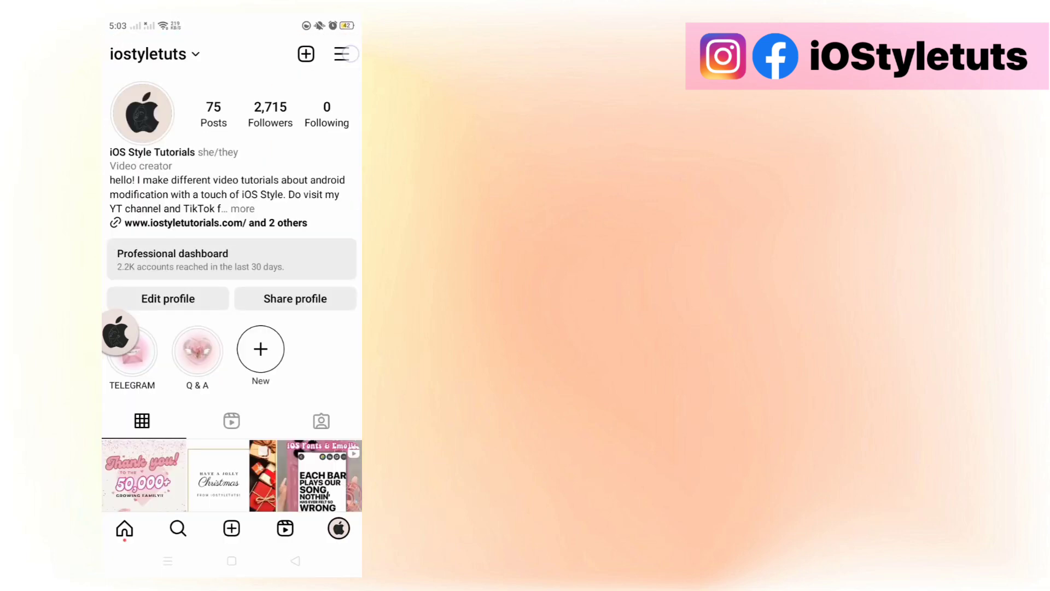
left_click(143, 113)
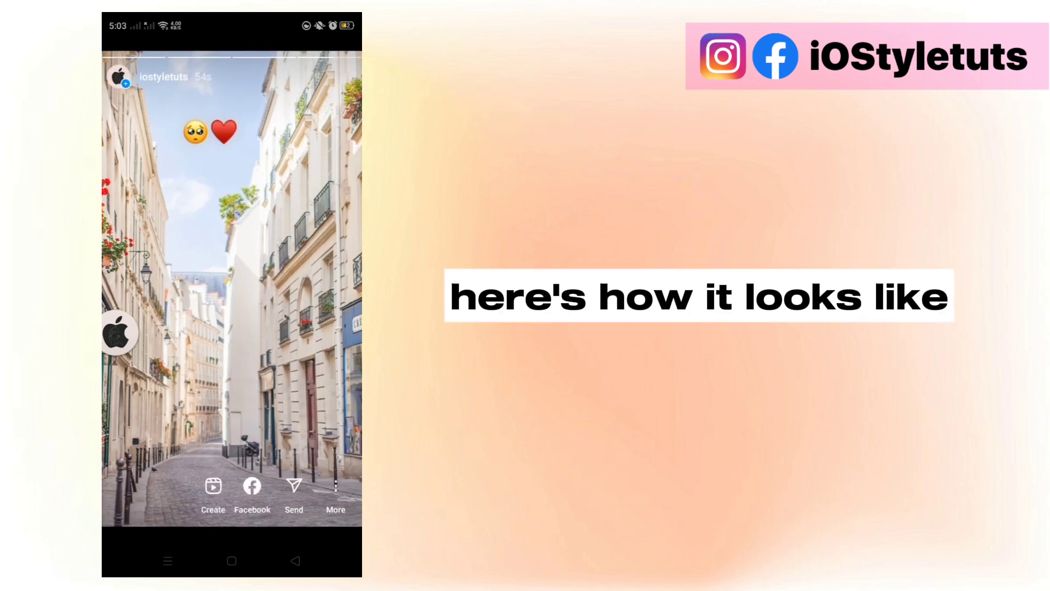
Step: Browse the NEON story font options in Aero Privileges > Stories without changing them
left_click(341, 54)
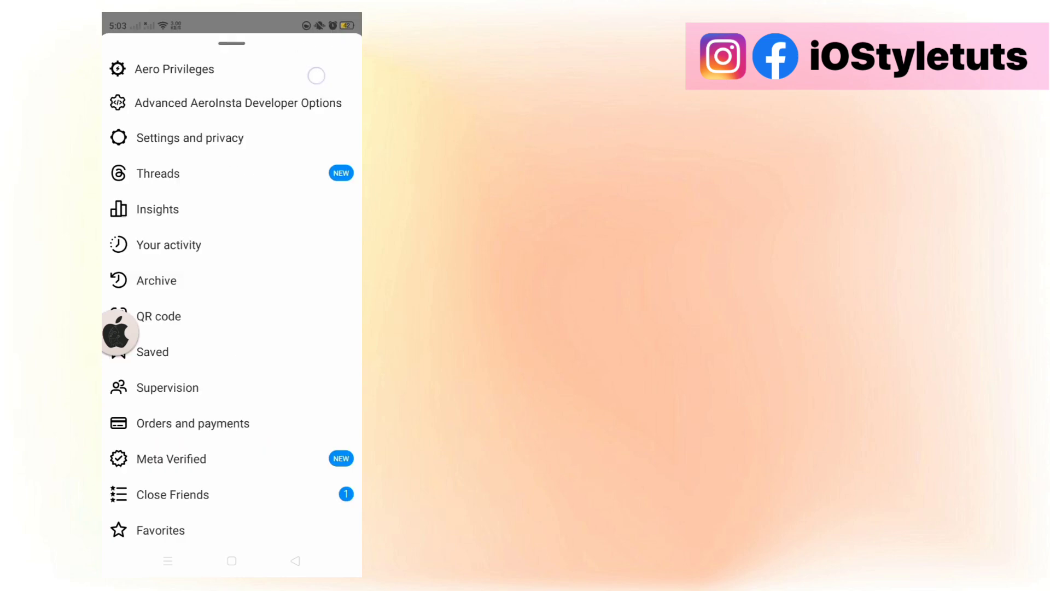
left_click(317, 71)
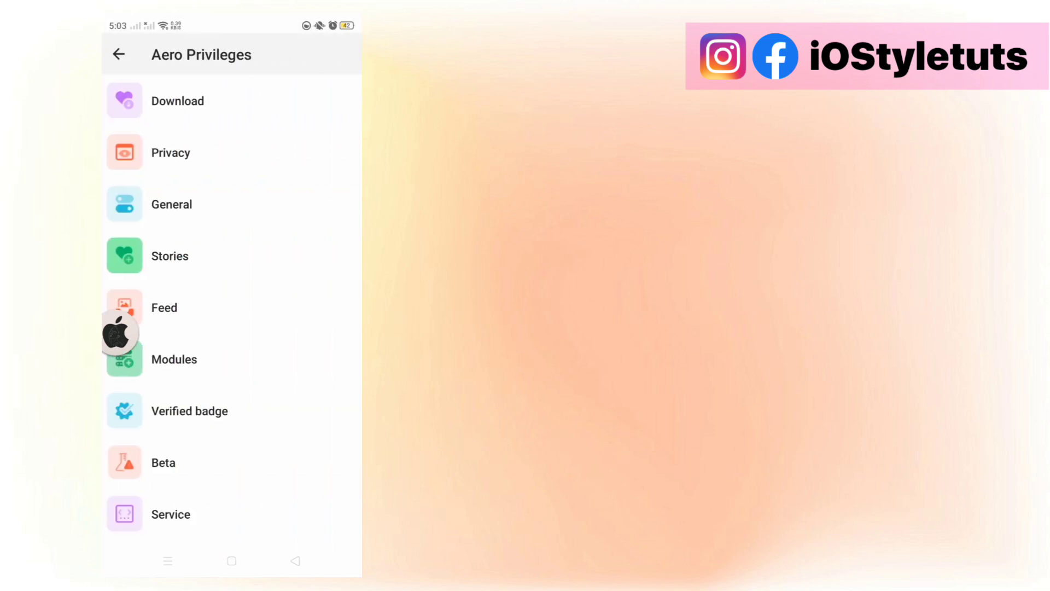
scroll(249, 208, "down", 1)
left_click(217, 231)
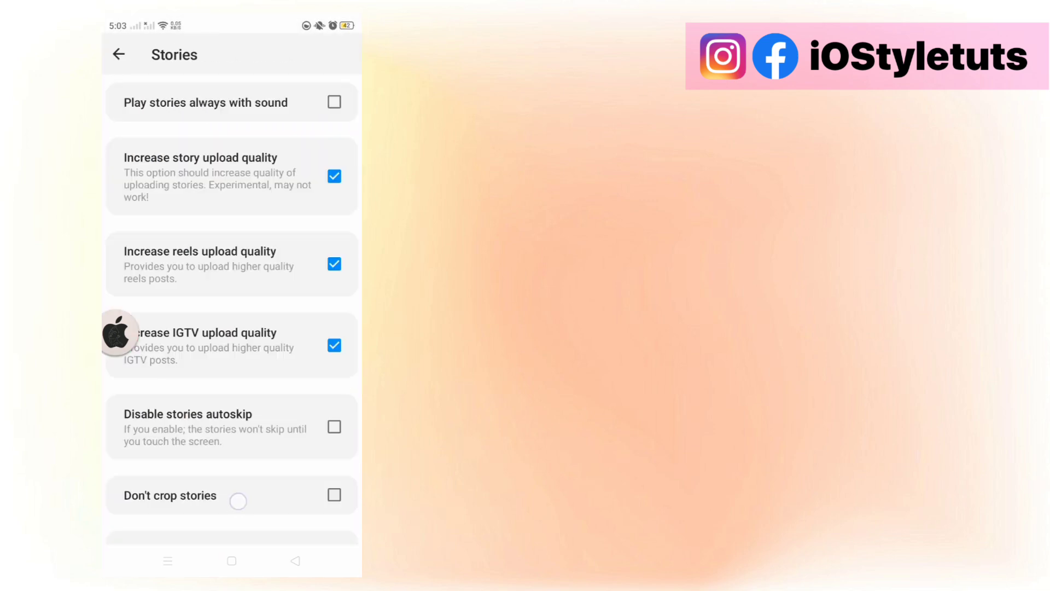
scroll(237, 497, "down", 2)
left_click(219, 495)
scroll(282, 377, "down", 1)
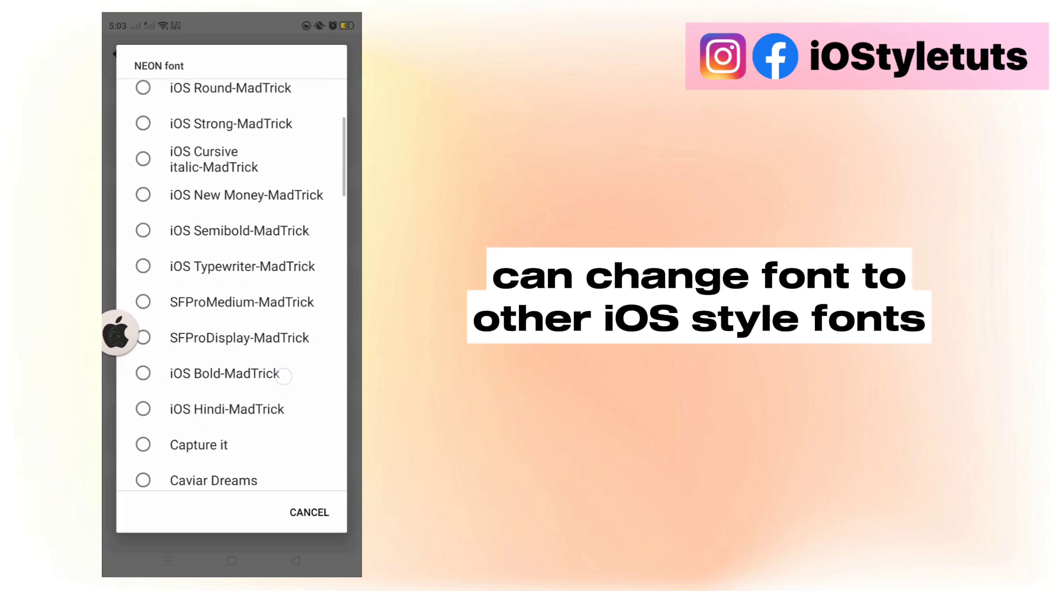
scroll(312, 310, "down", 5)
scroll(298, 336, "up", 2)
scroll(261, 383, "up", 2)
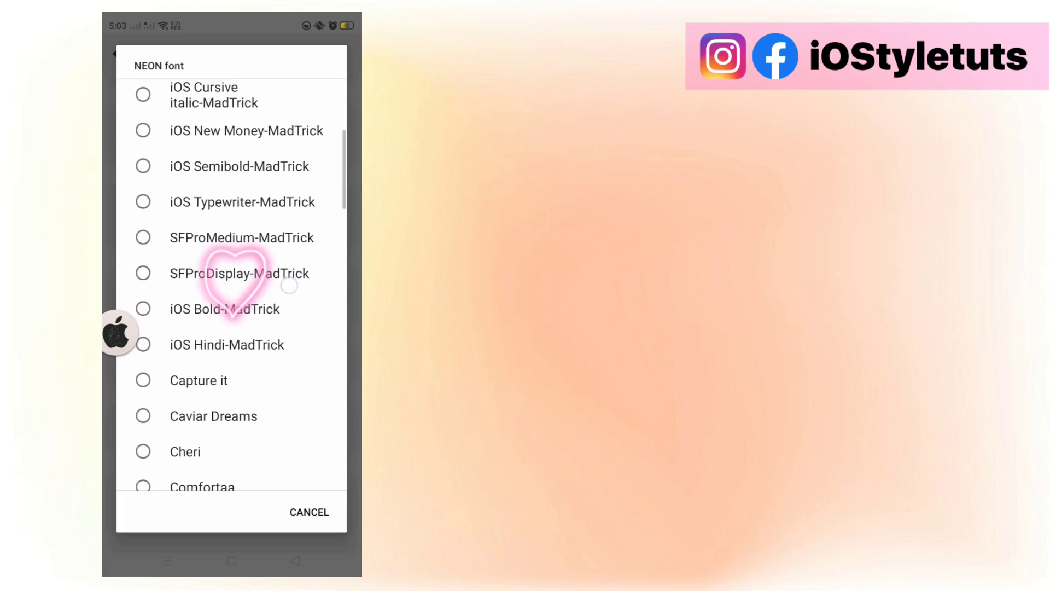
scroll(269, 274, "up", 3)
left_click(307, 314)
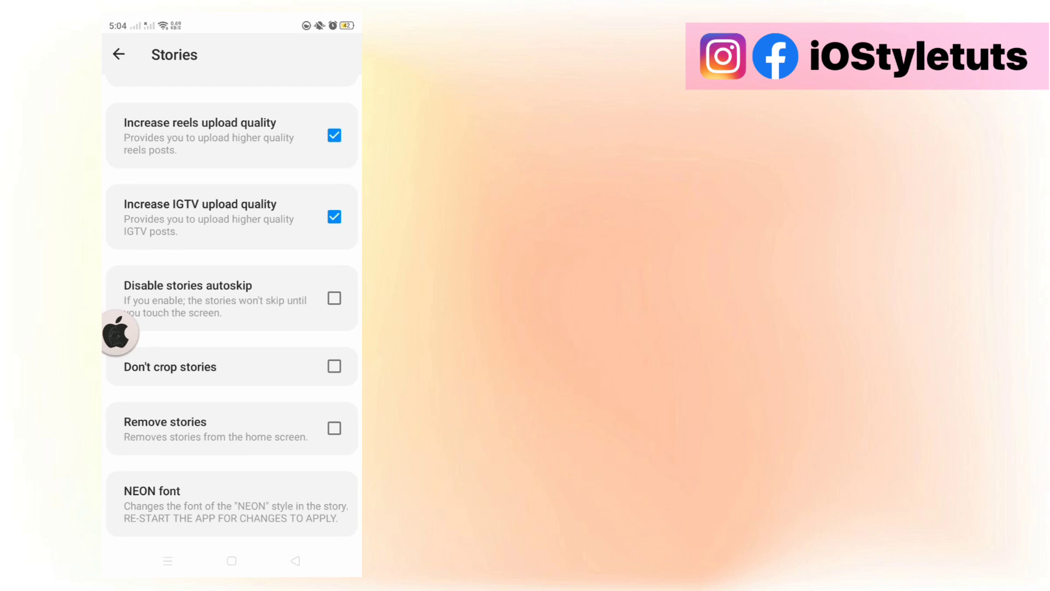
Step: Close Instagram from recents and relaunch it so the settings apply
left_click(296, 561)
left_click(168, 560)
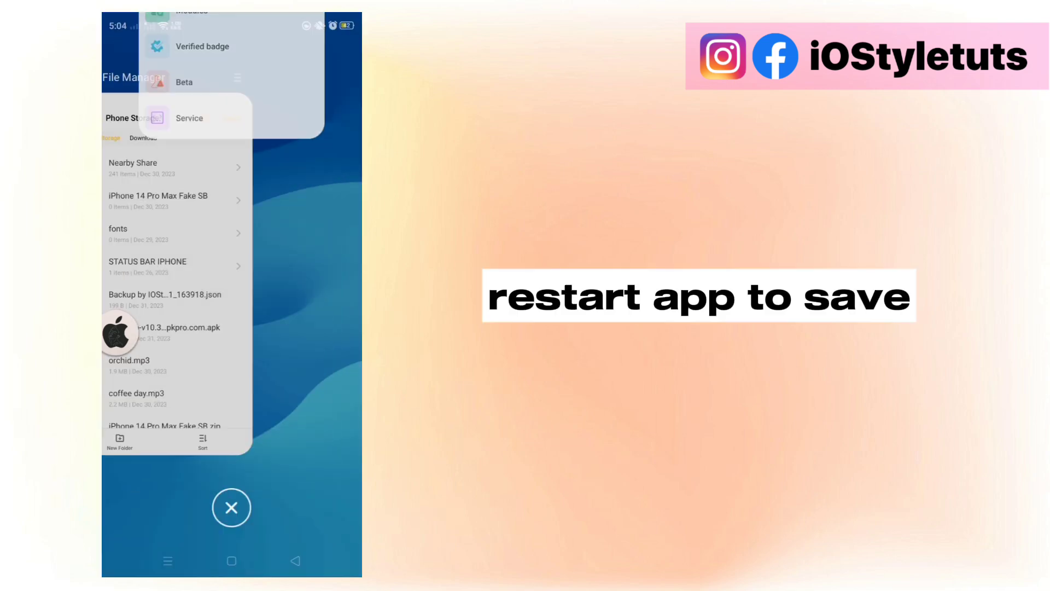
left_click(231, 561)
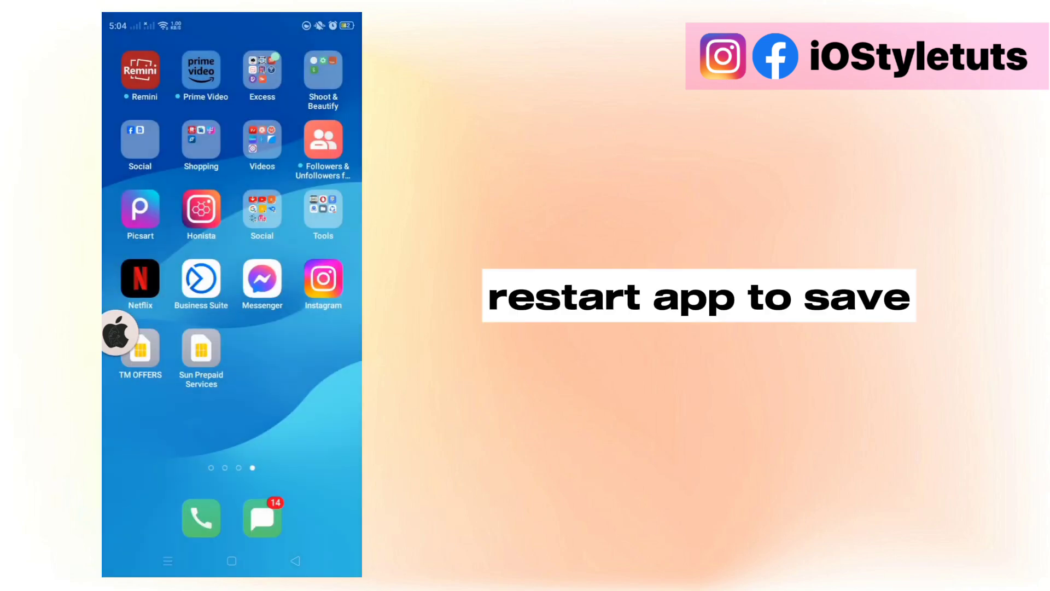
left_click(324, 279)
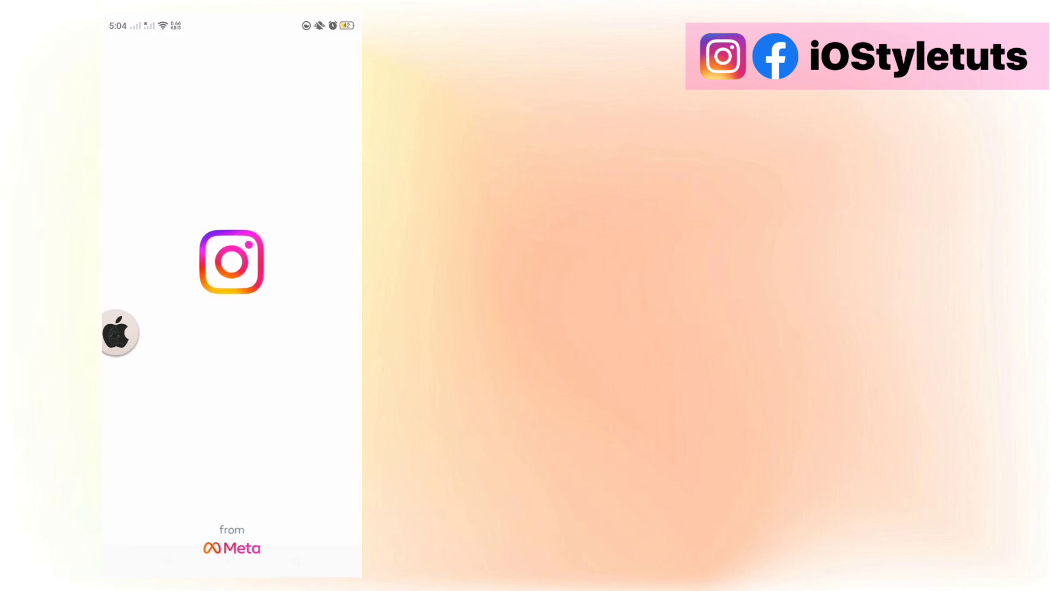
Step: Add the mentioned claw-machine story from the DM to your story and enlarge its card
left_click(230, 279)
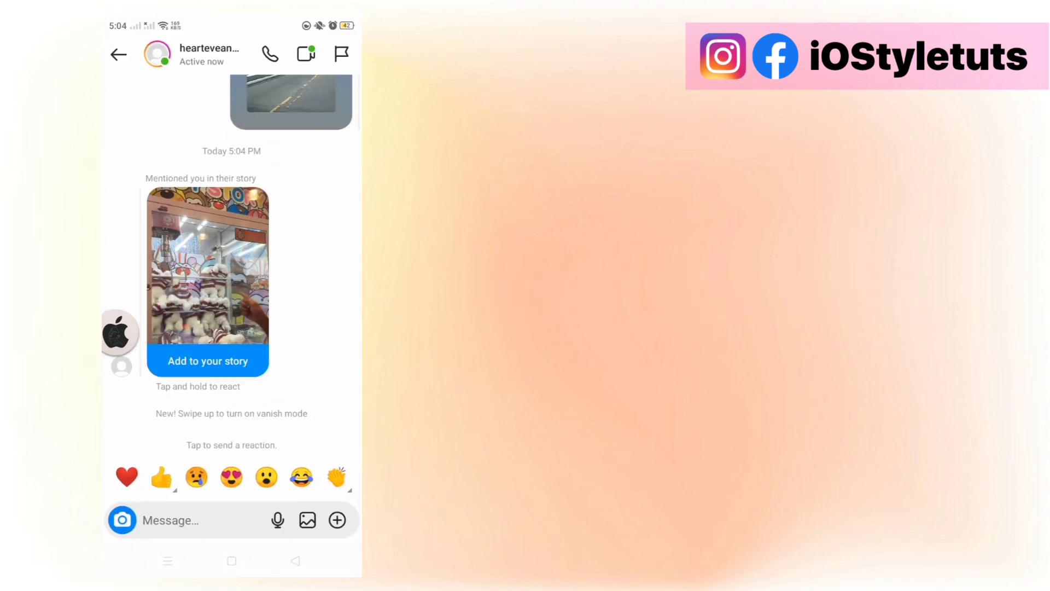
left_click(207, 283)
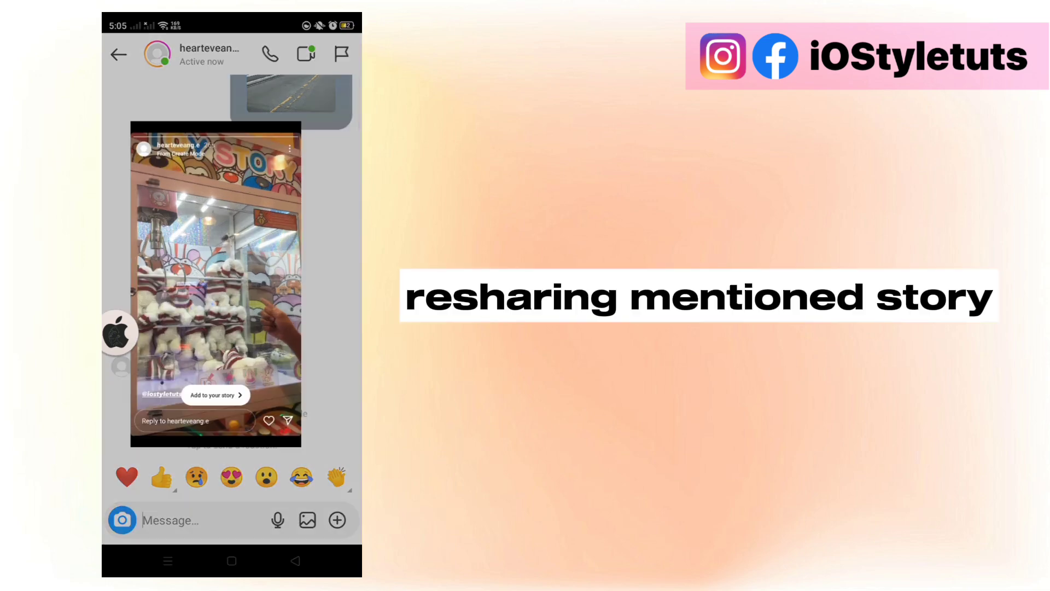
left_click(232, 403)
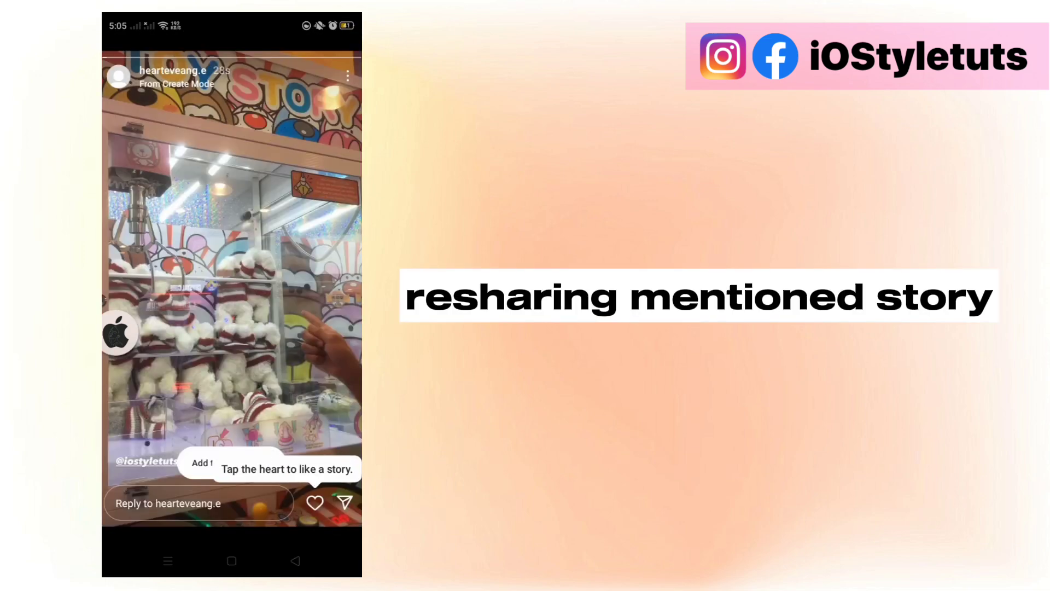
left_click(229, 463)
mouse_move(274, 350)
left_mouse_down()
mouse_move(293, 370)
mouse_move(272, 351)
mouse_move(279, 361)
left_mouse_up()
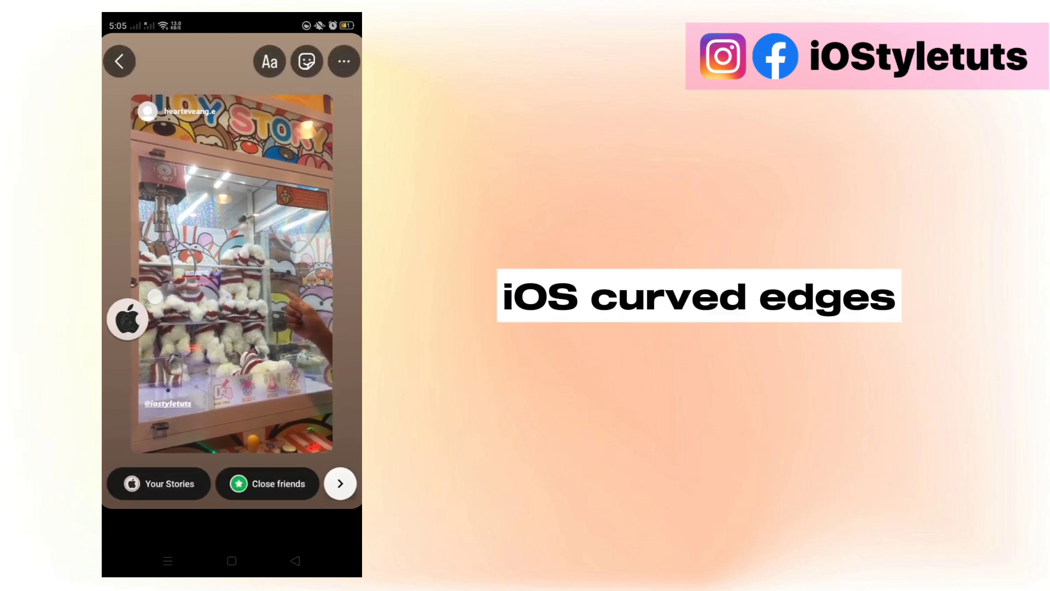
left_click_drag(116, 332, 347, 218)
Step: Caption the reshare 'iOS Mention!' above the card and post it to Your Story
left_click(269, 62)
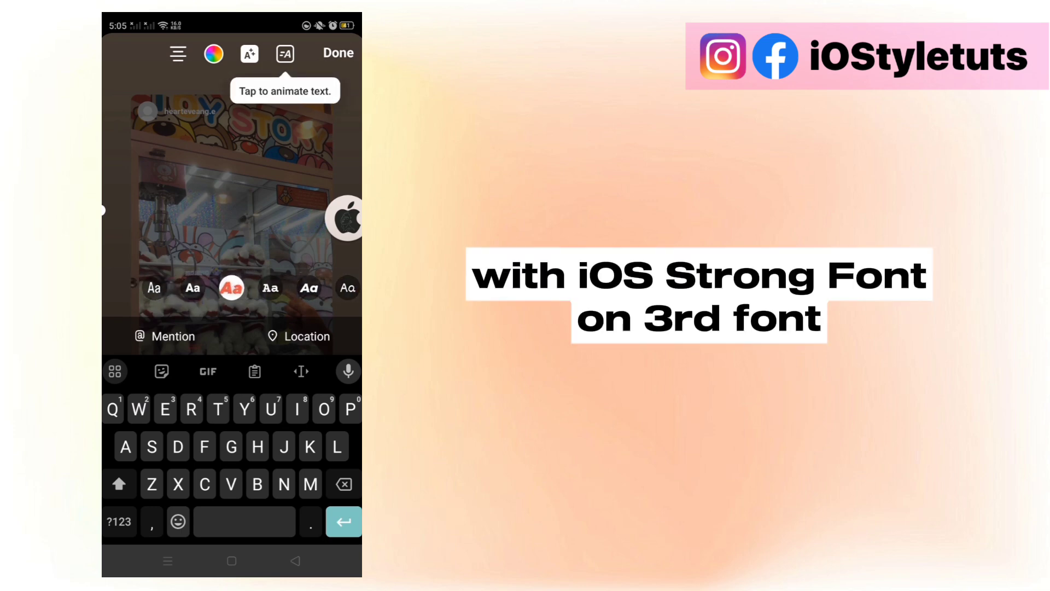
type("Io Mentiod")
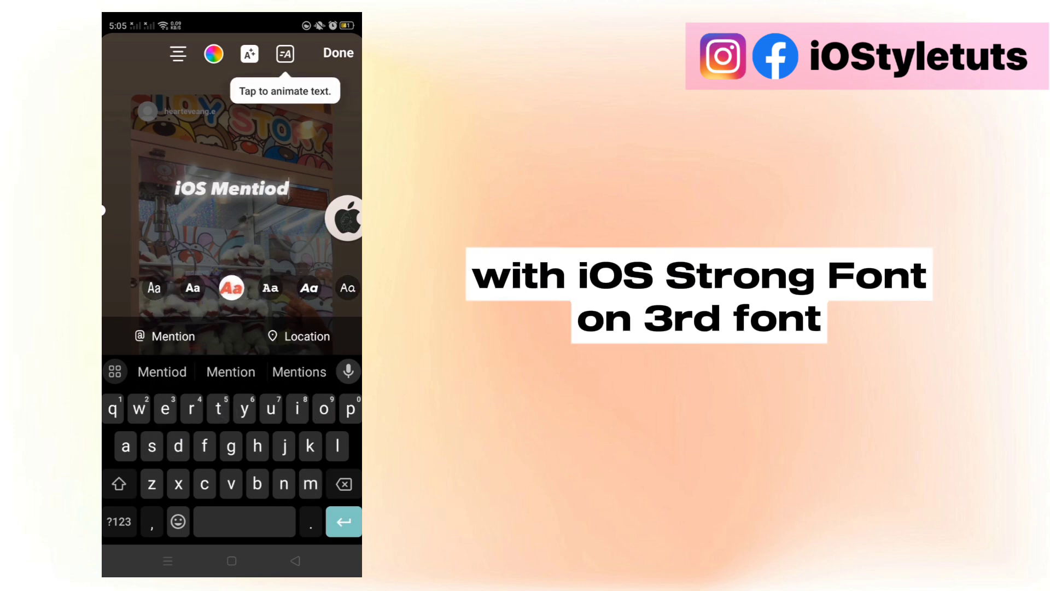
key("BackSpace")
type("n!")
left_click(338, 53)
mouse_move(224, 270)
left_mouse_down()
mouse_move(232, 100)
mouse_move(258, 75)
mouse_move(251, 84)
left_mouse_up()
left_click(134, 486)
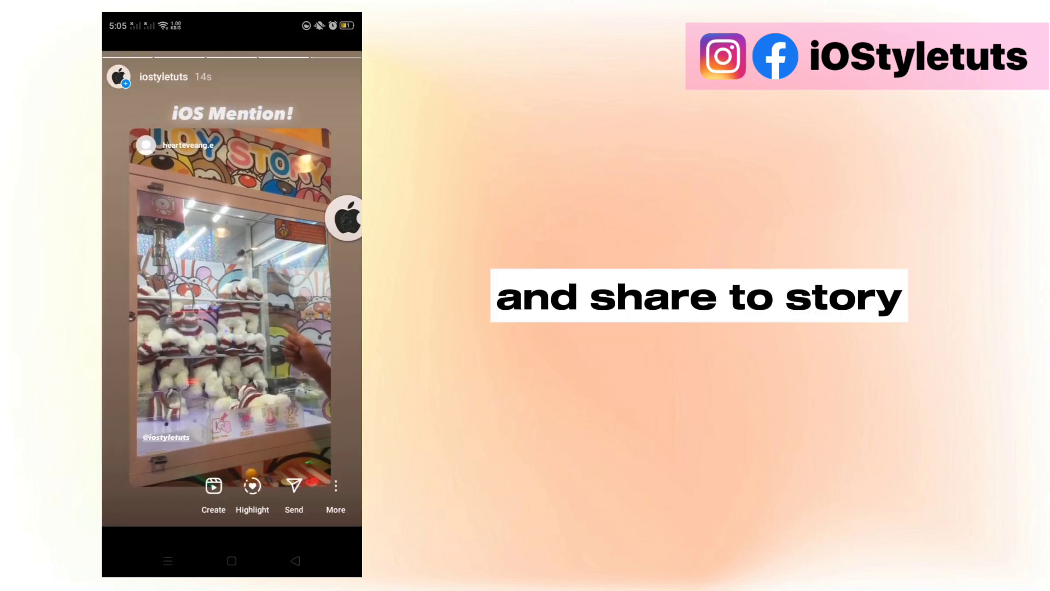
left_click(119, 383)
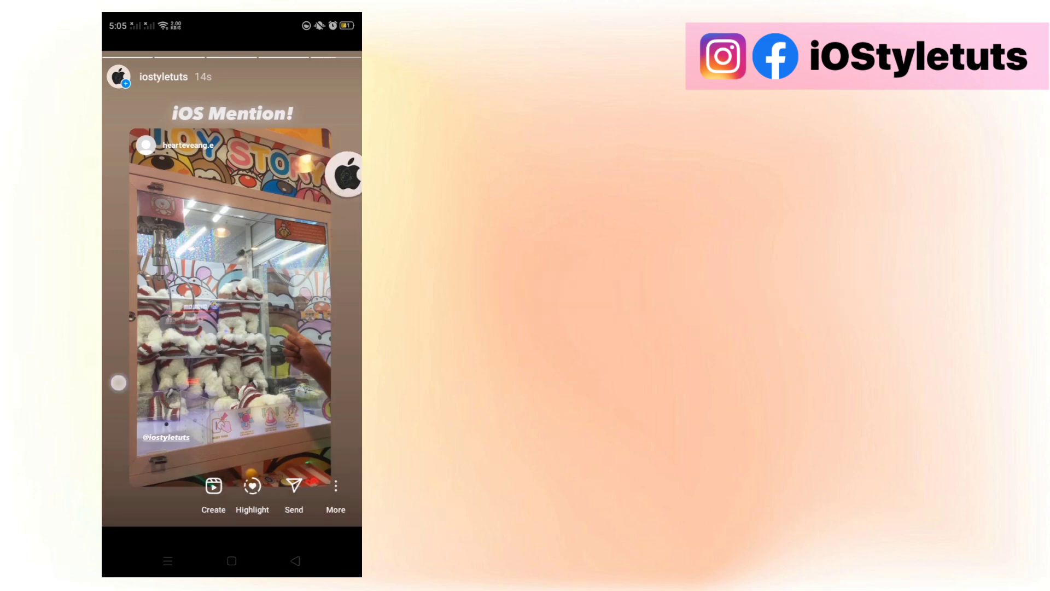